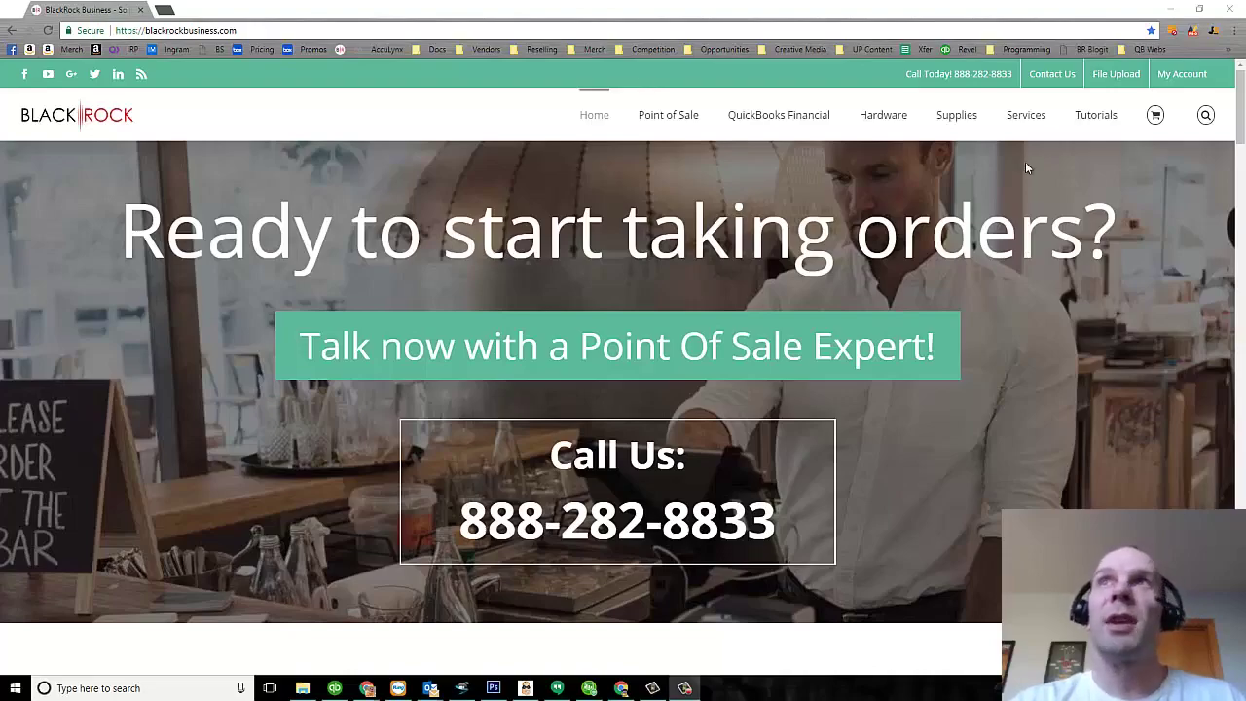
pyautogui.scroll(-10, 808, 236)
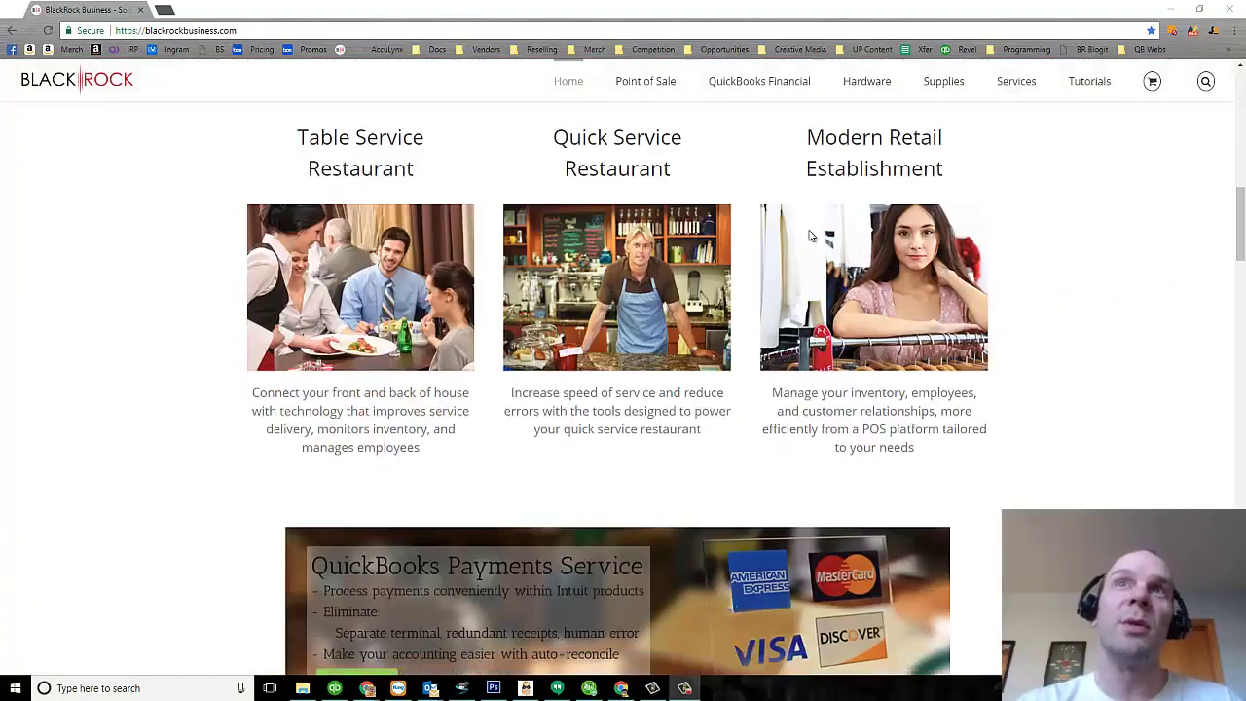
pyautogui.scroll(-8, 809, 236)
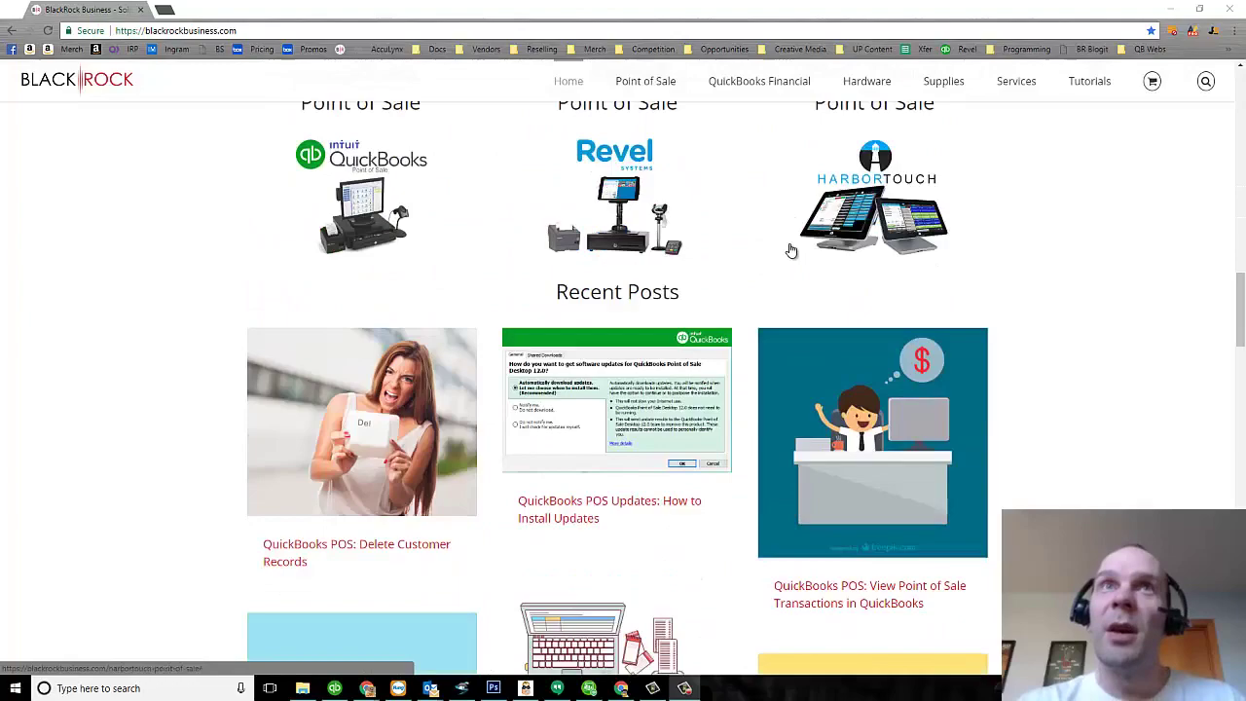
pyautogui.scroll(4, 790, 251)
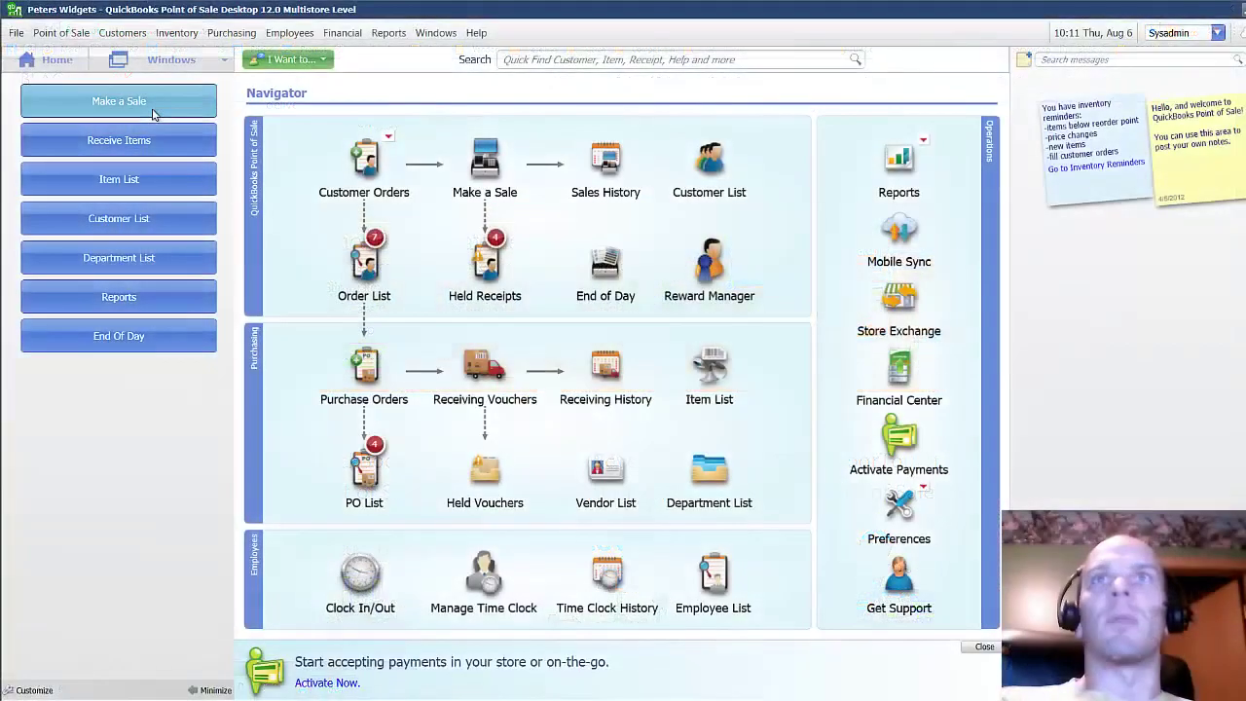
# Start a new sales receipt and begin adding a new customer to it.
pyautogui.click(153, 110)
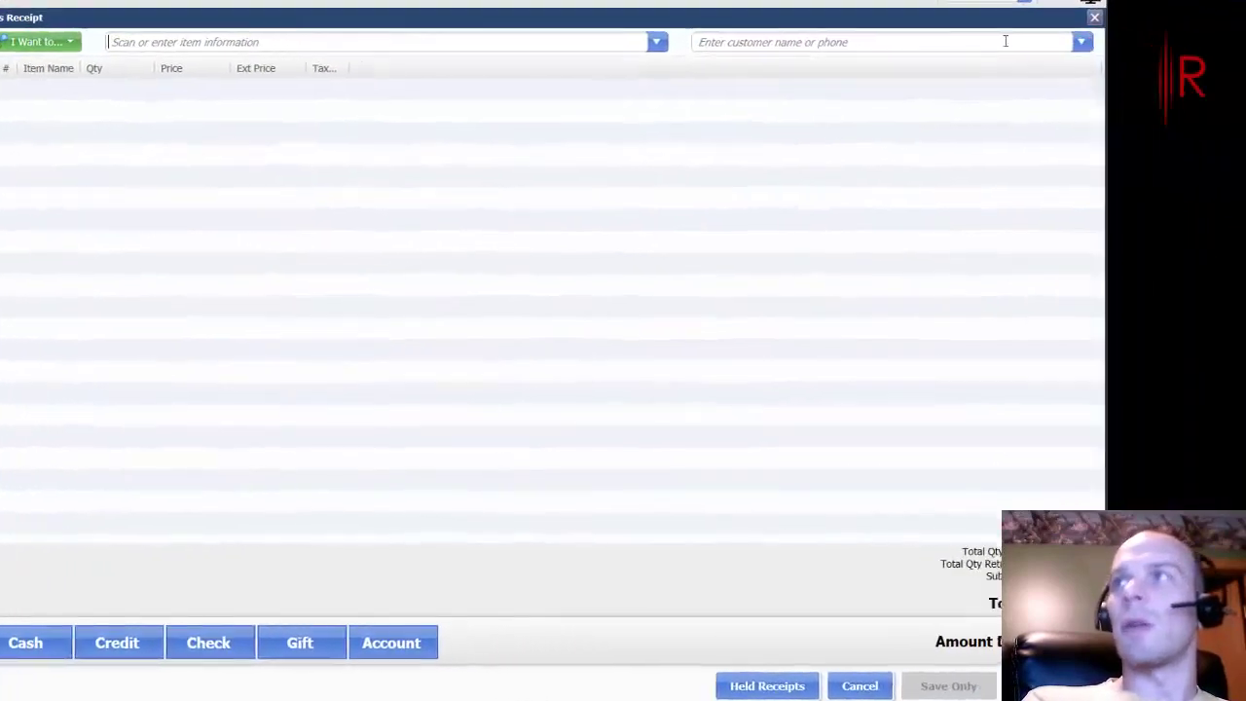
pyautogui.click(1081, 42)
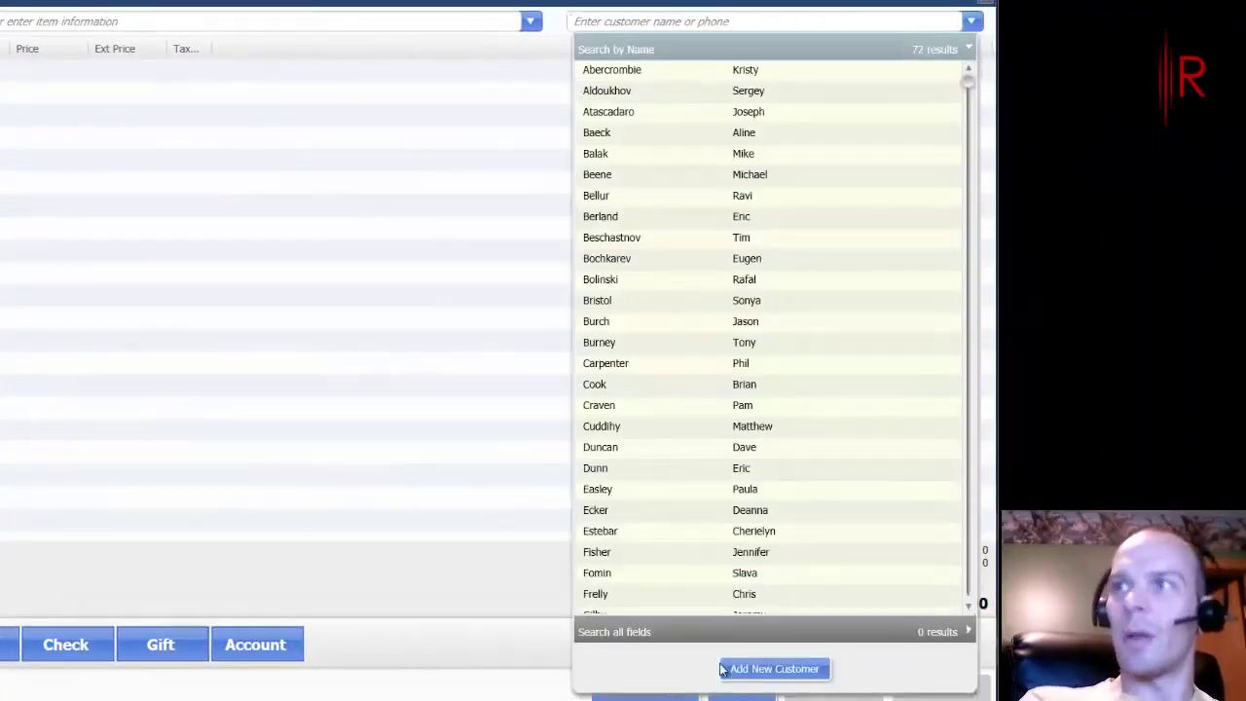
pyautogui.click(789, 669)
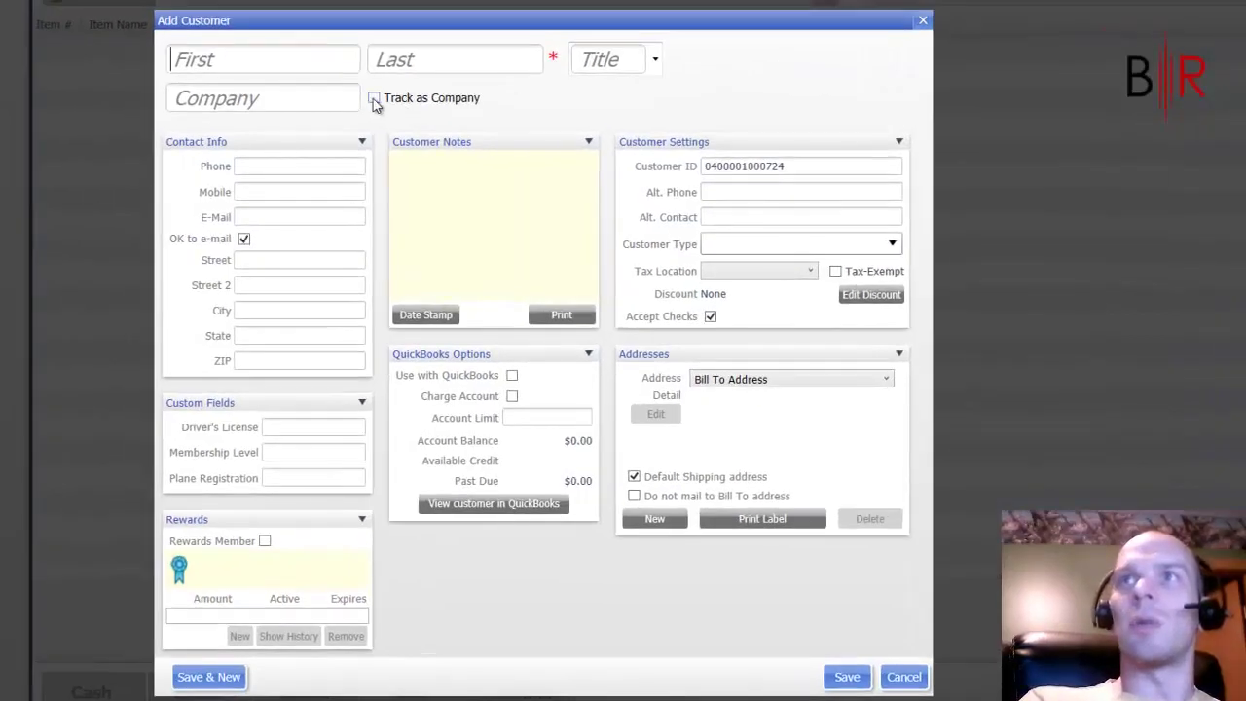
# Track the new customer as a company and name it 123 Landscaping.
pyautogui.click(374, 98)
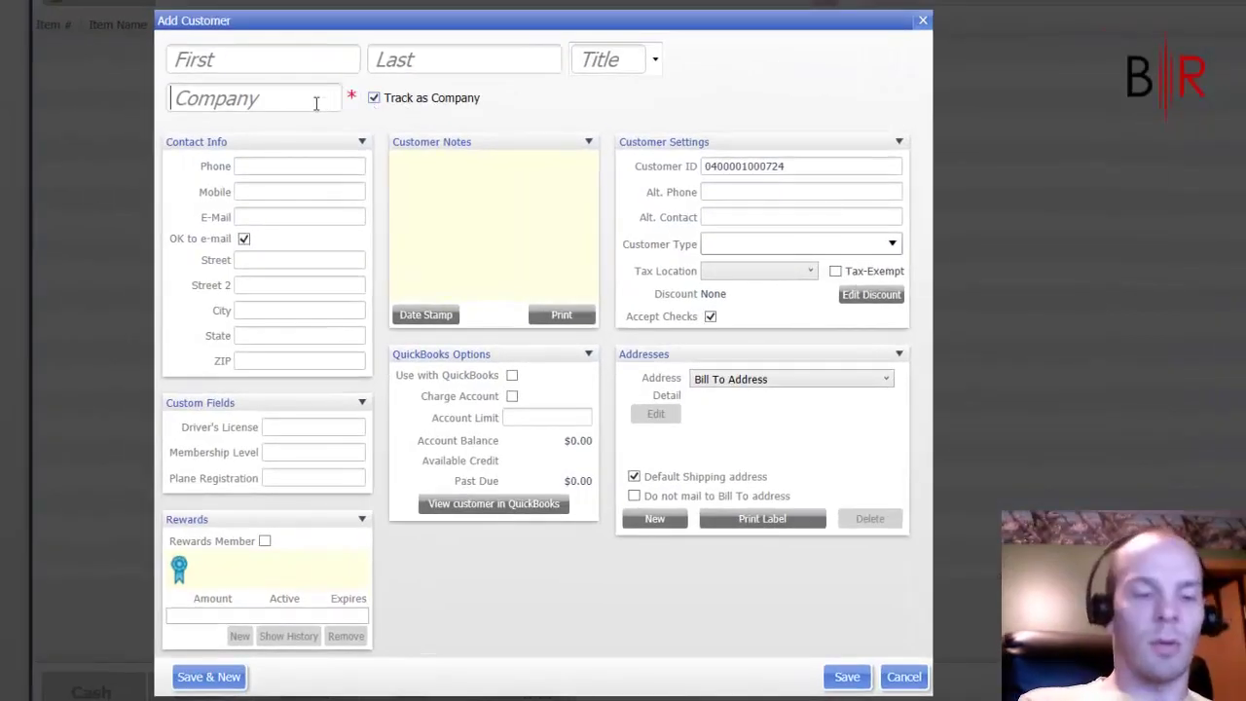
pyautogui.click(315, 103)
pyautogui.write('123 ')
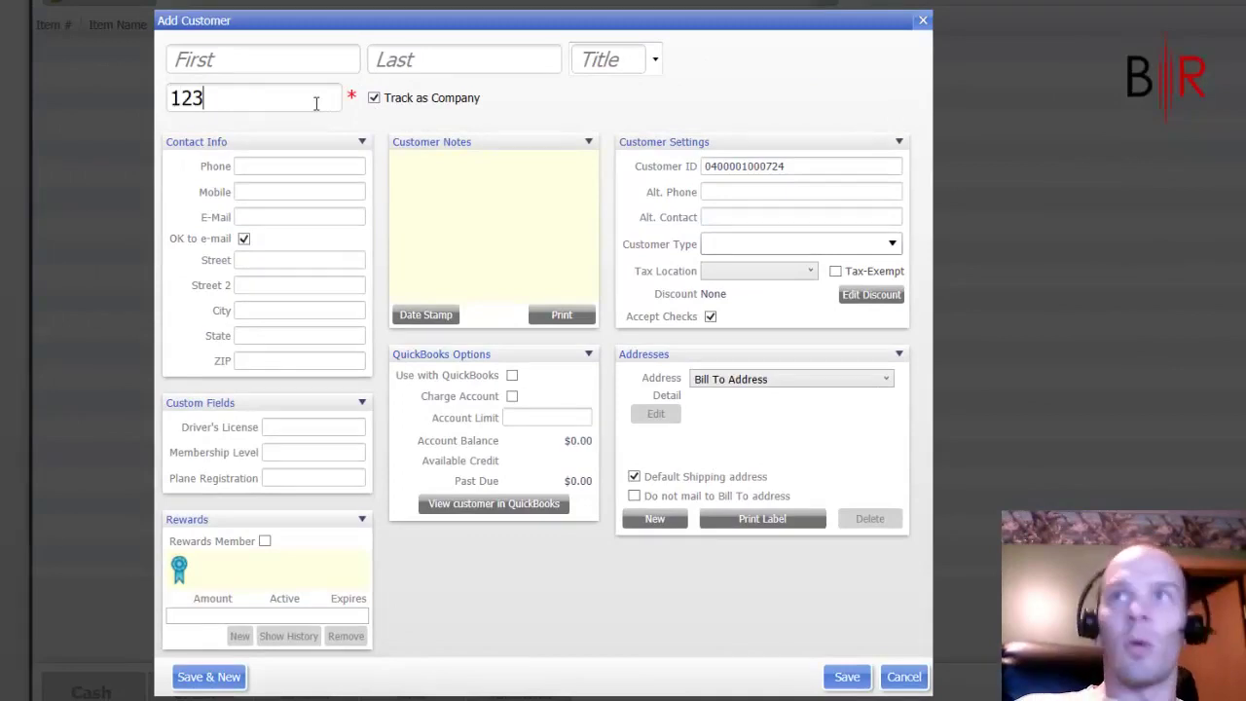
pyautogui.write('Lands')
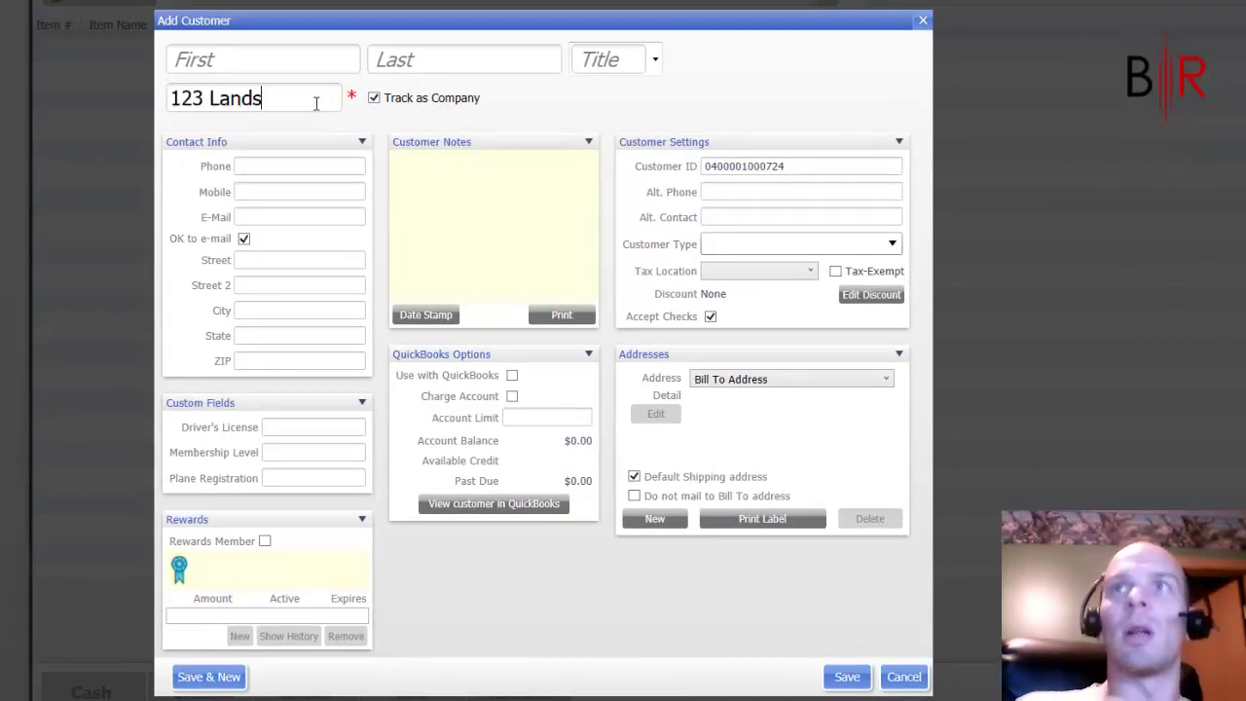
pyautogui.write('caping')
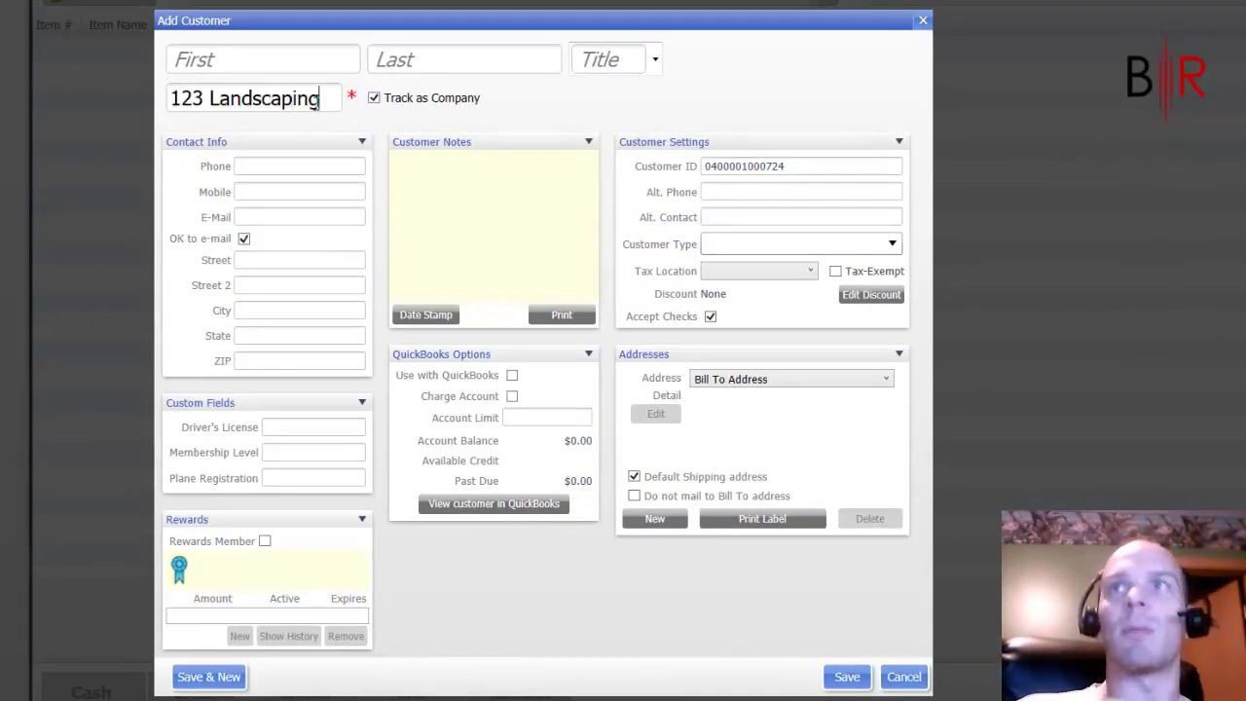
# Fill in the customer's contact info: phone number, e-mail, street address, city, state and ZIP.
pyautogui.click(293, 165)
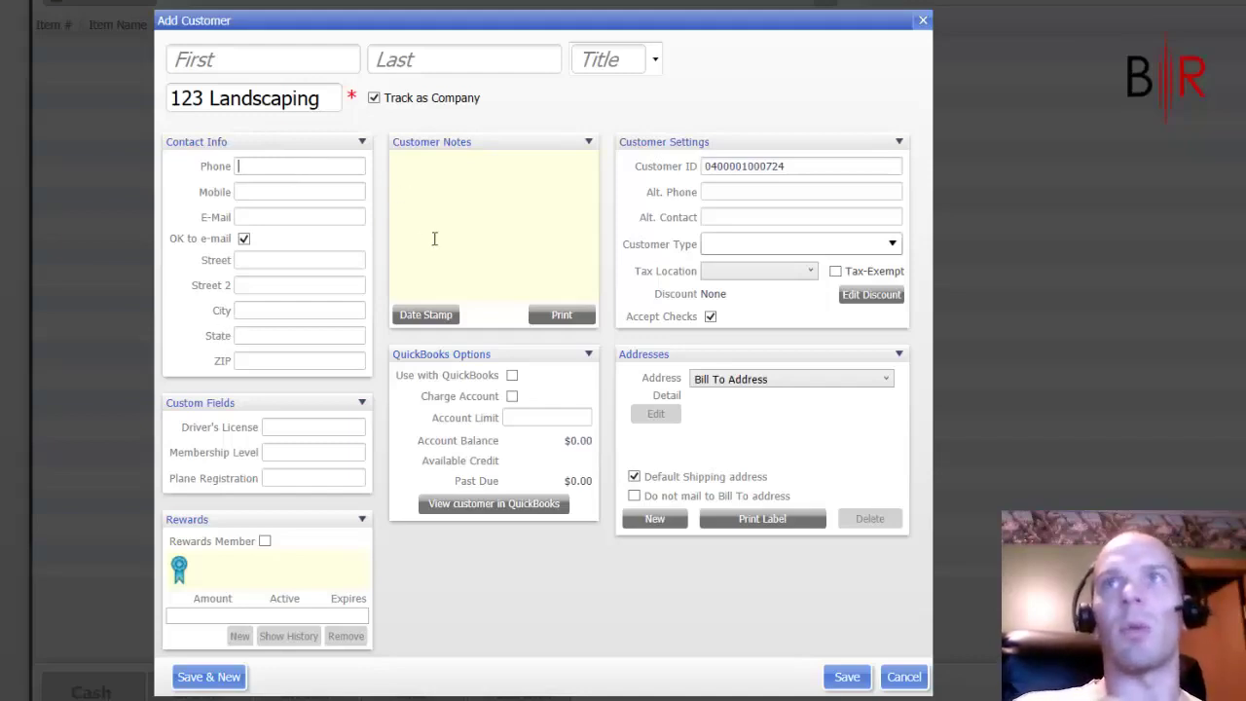
pyautogui.write('123')
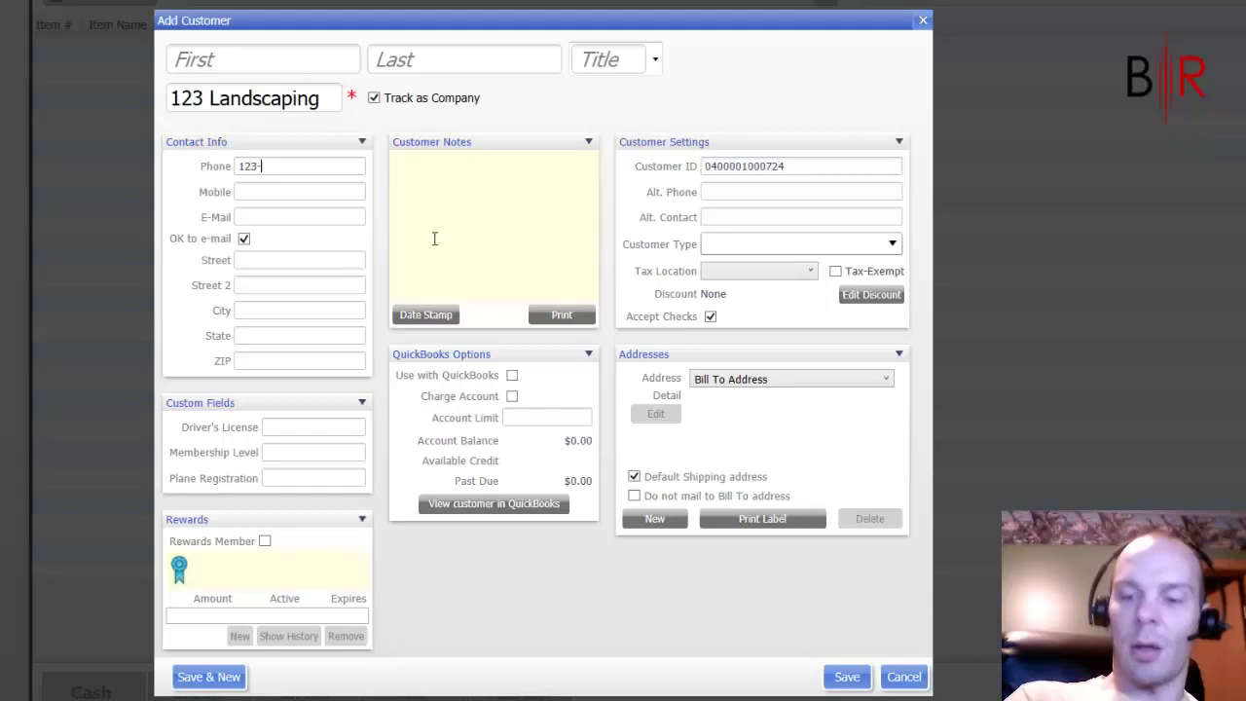
pyautogui.write('-456-7894')
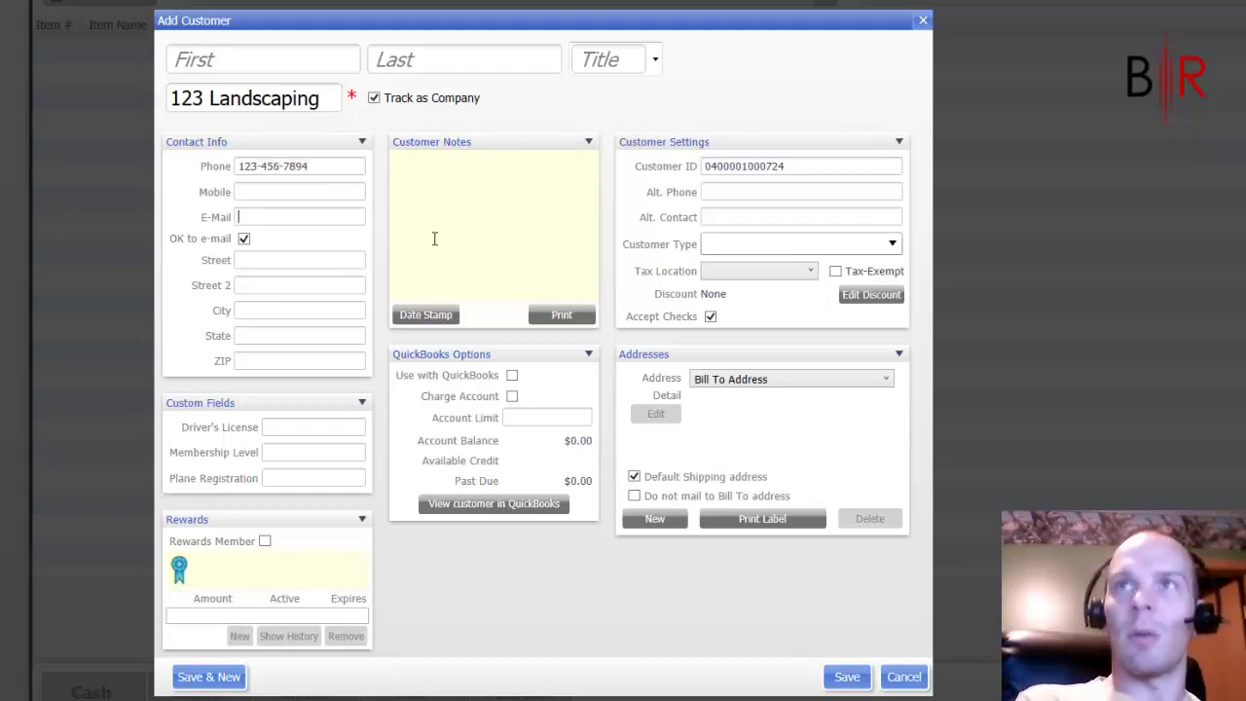
pyautogui.write('some')
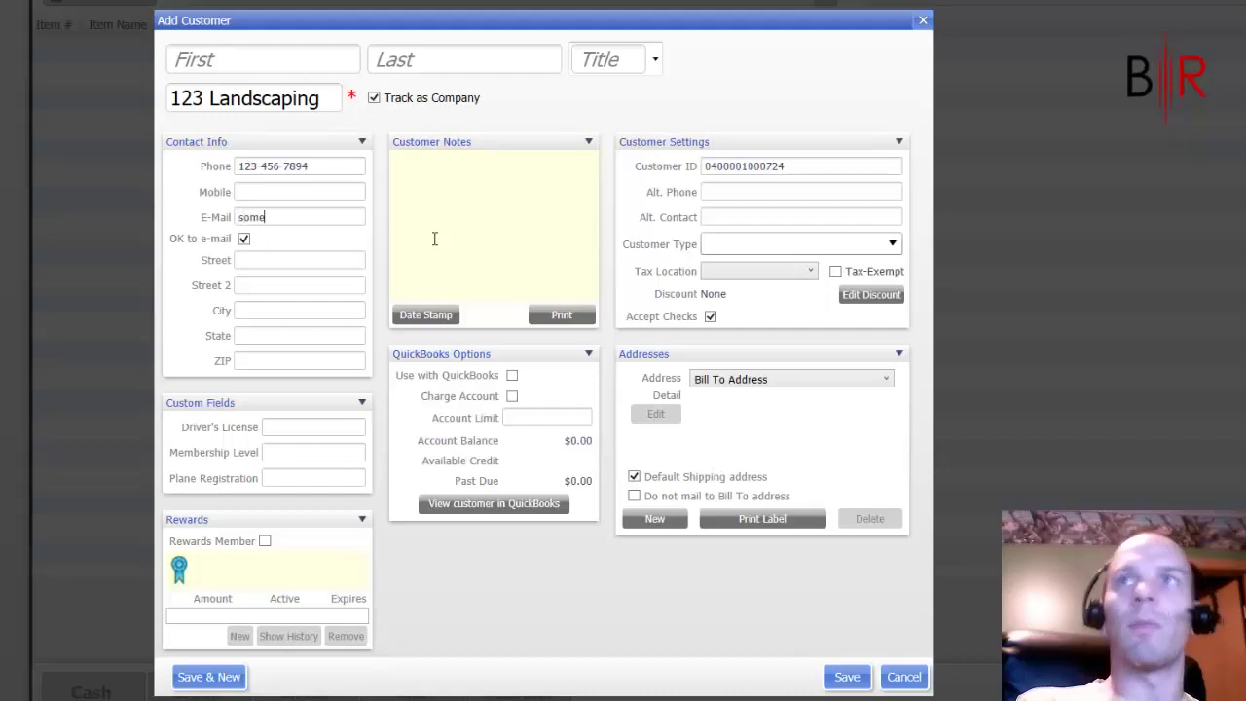
pyautogui.write('one@somewh')
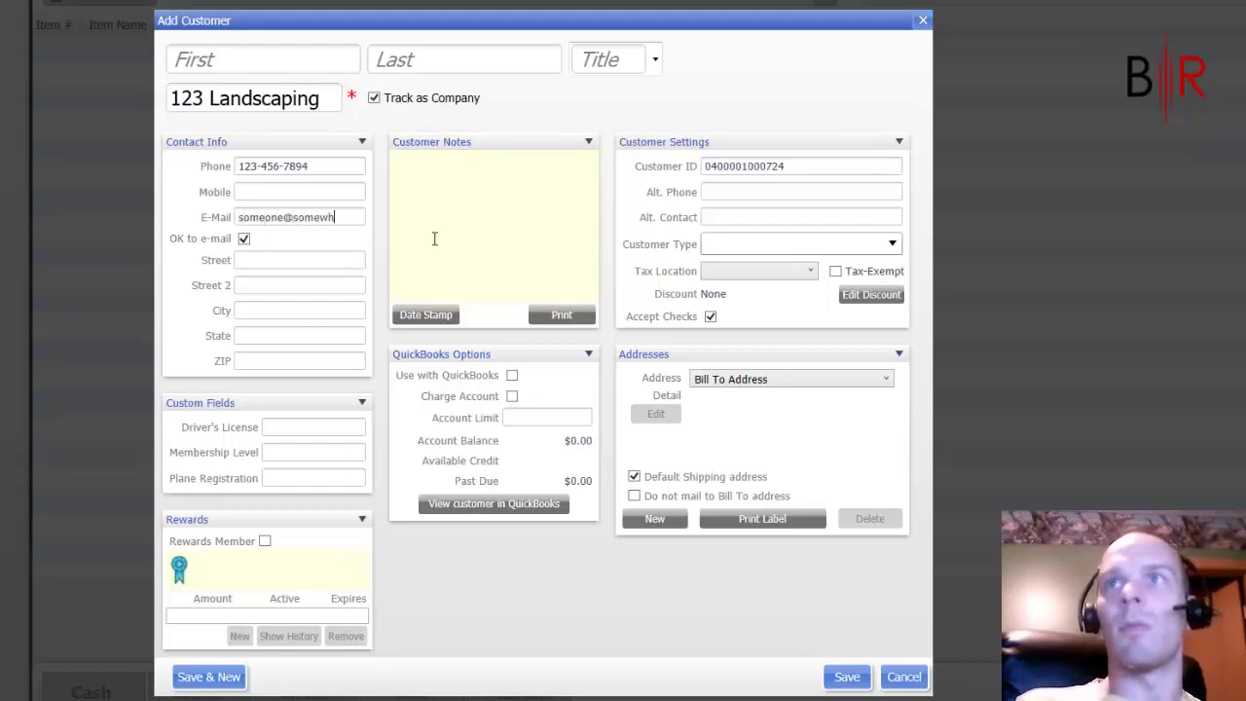
pyautogui.write('ere.com')
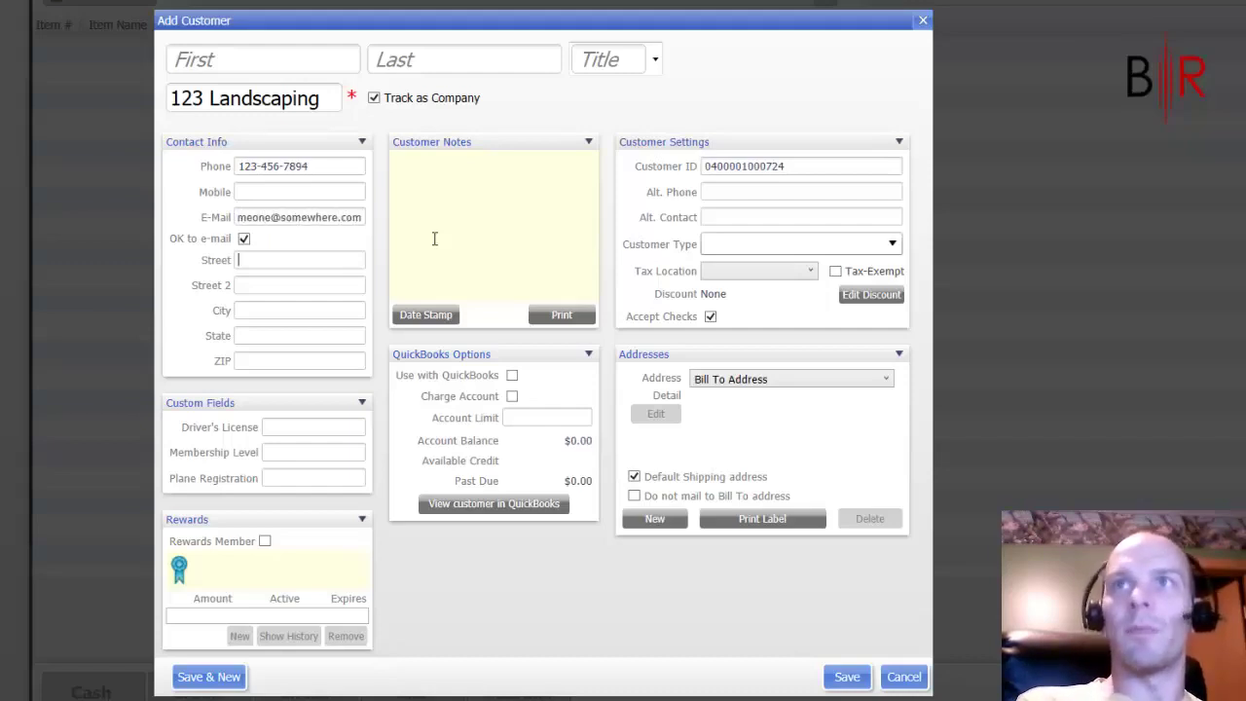
pyautogui.write('12345 Easy St.')
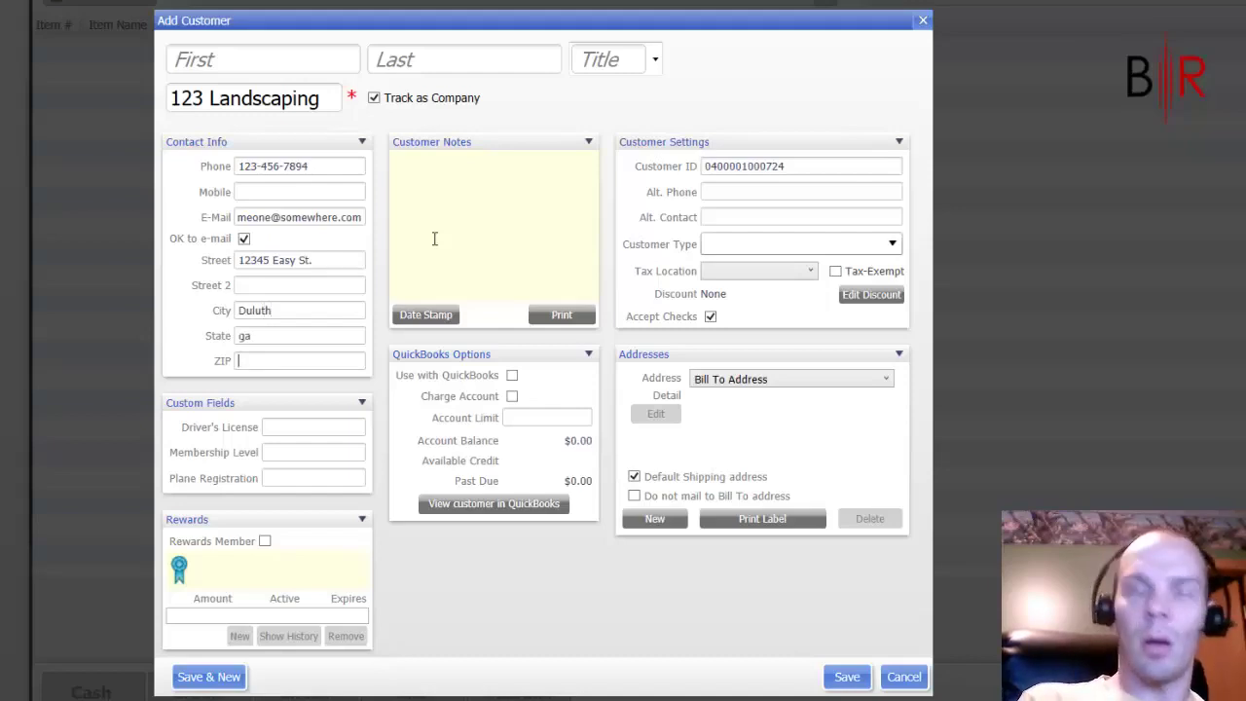
pyautogui.write('45')
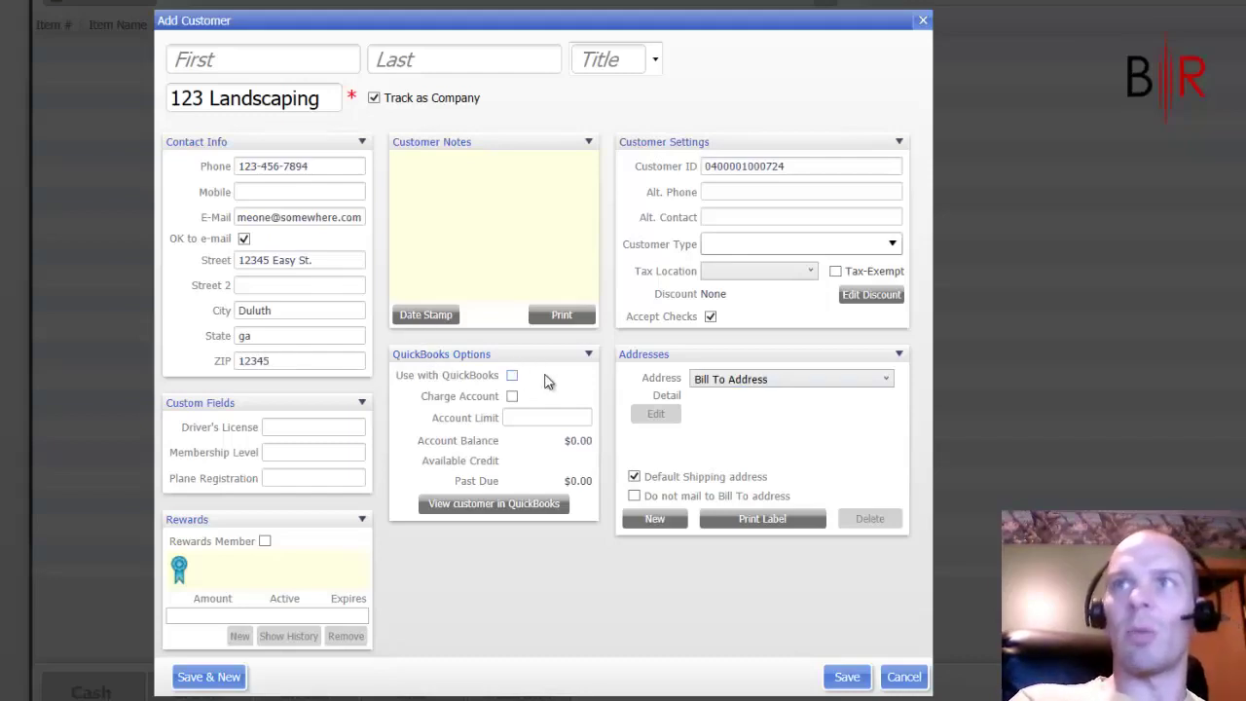
# Give the customer a QuickBooks-linked charge account with a $5,000 limit and save the record, enrolling it in the Rewards Program.
pyautogui.click(512, 376)
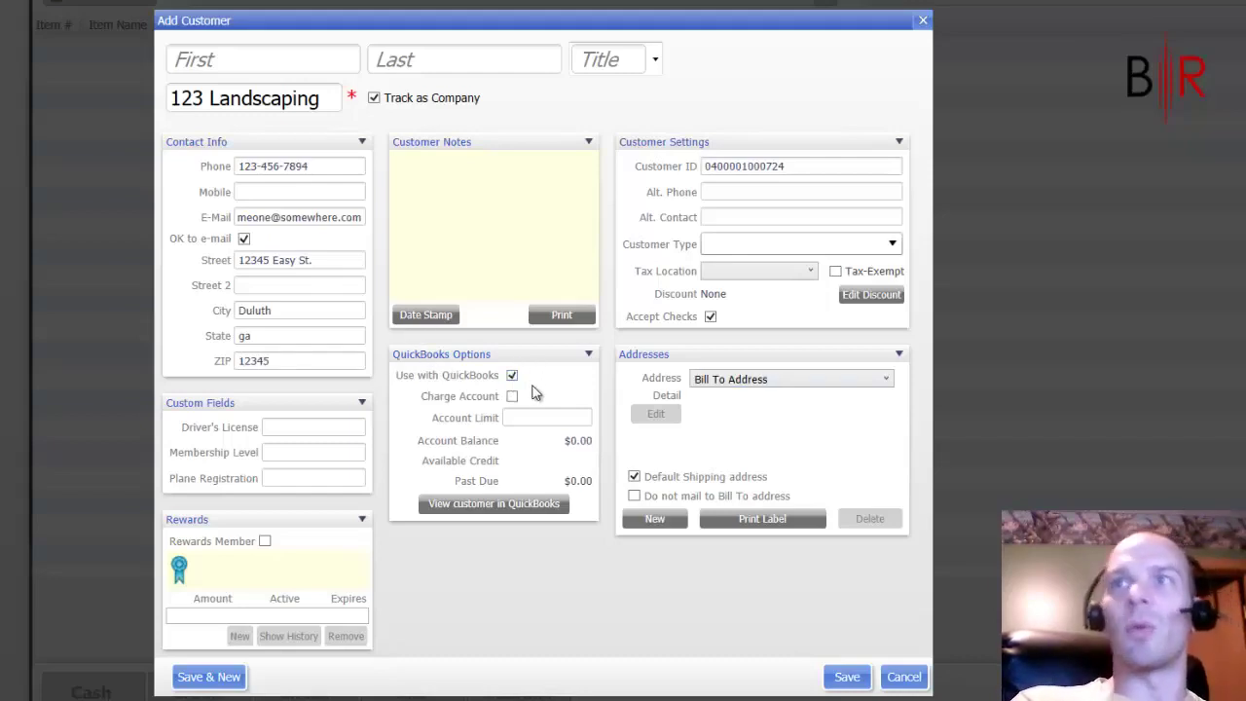
pyautogui.click(512, 396)
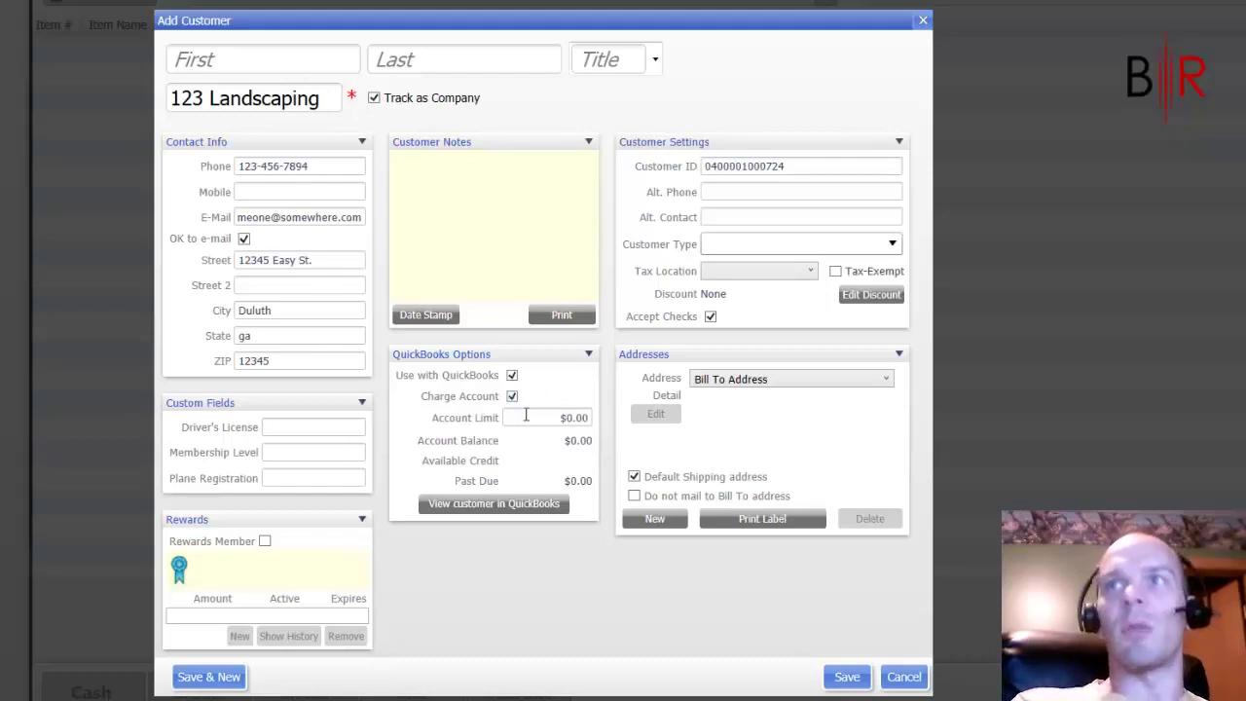
pyautogui.moveTo(519, 419); pyautogui.dragTo(613, 426)
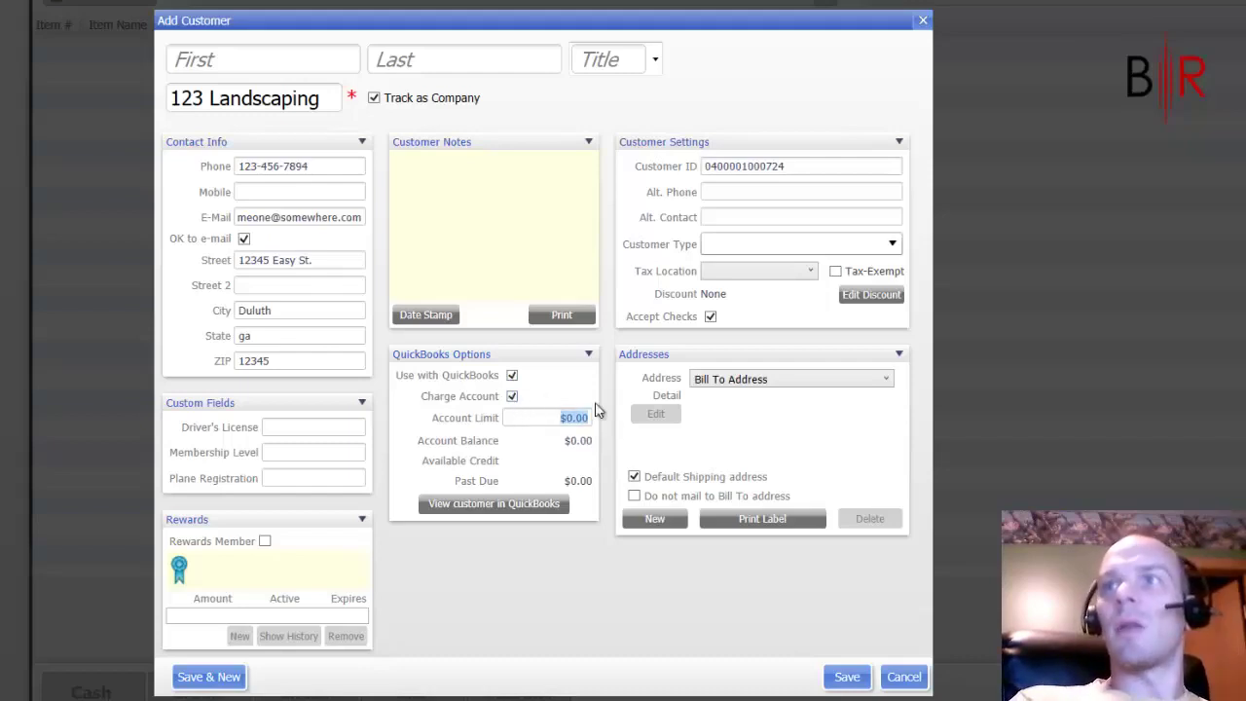
pyautogui.write('50')
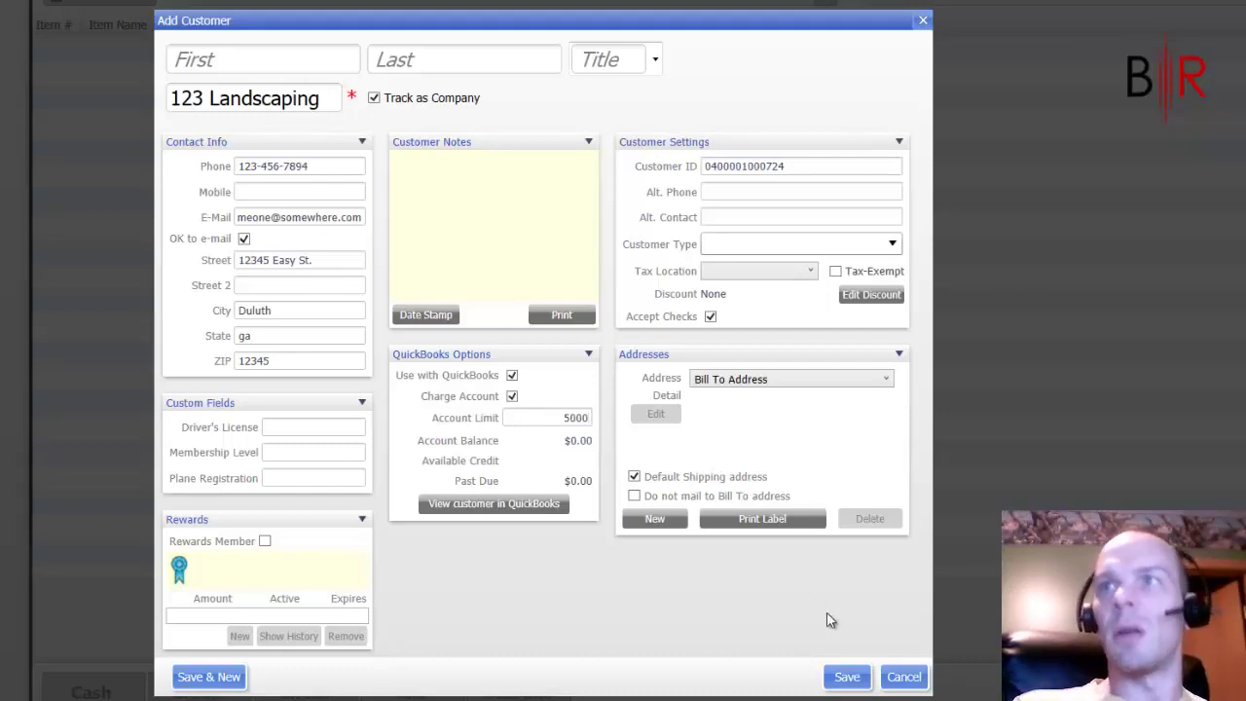
pyautogui.click(773, 562)
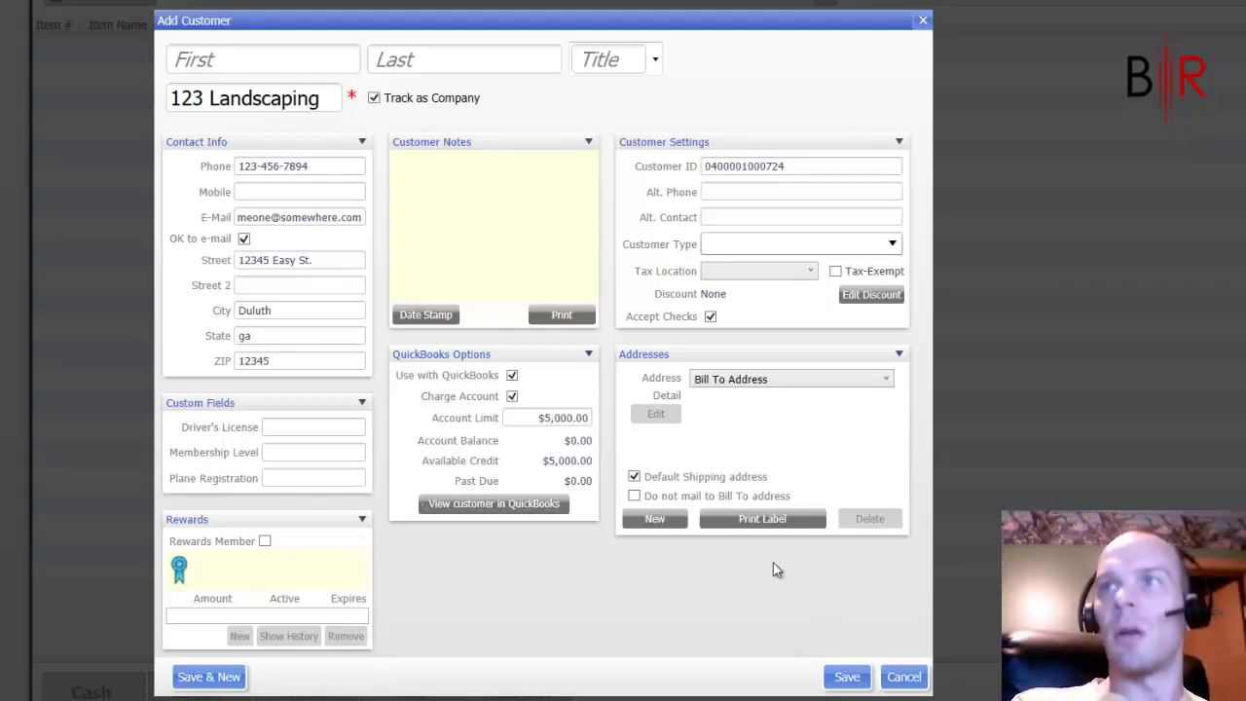
pyautogui.click(861, 684)
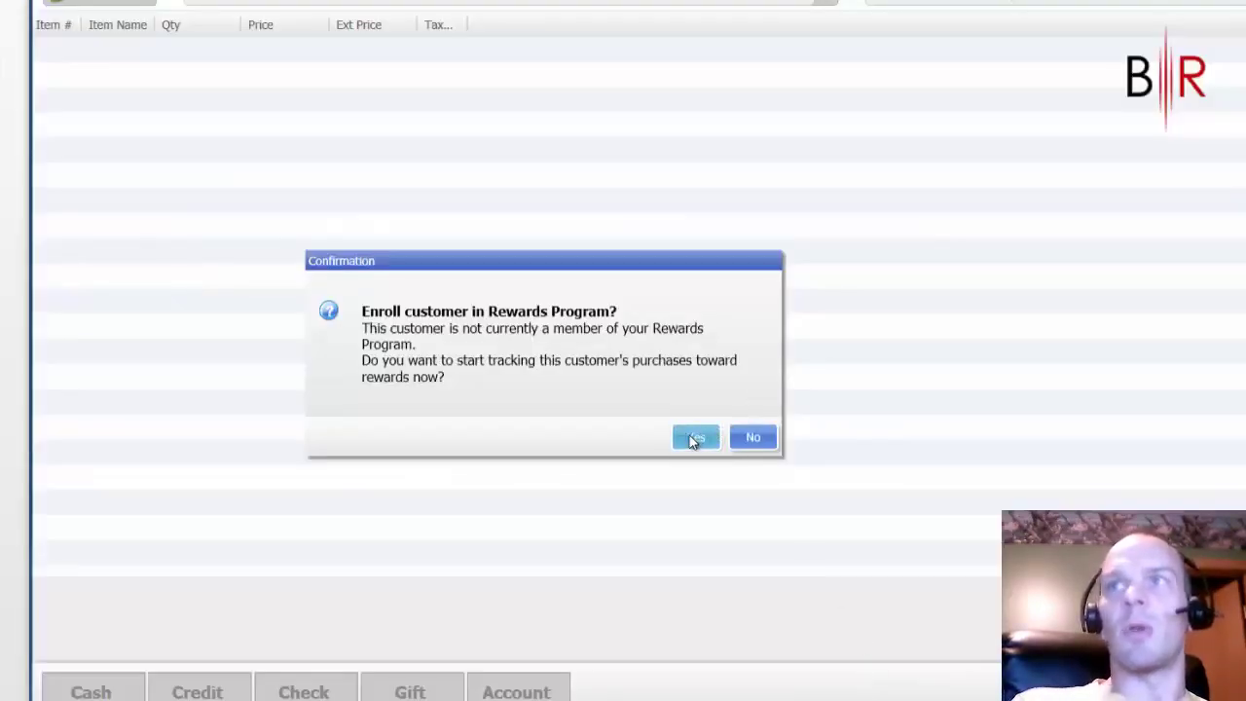
pyautogui.click(695, 437)
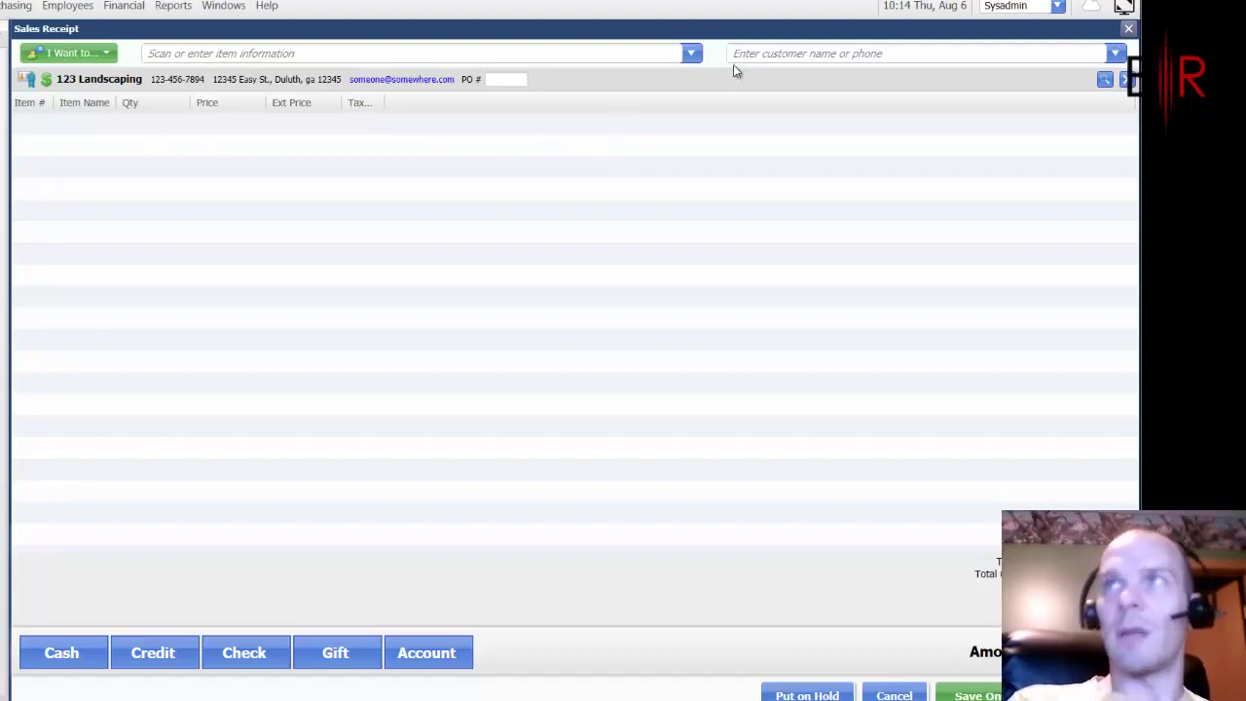
# Add the items S Weigelia Spilled Wine and Pitcher Metal Farm Market to the sales receipt.
pyautogui.click(691, 53)
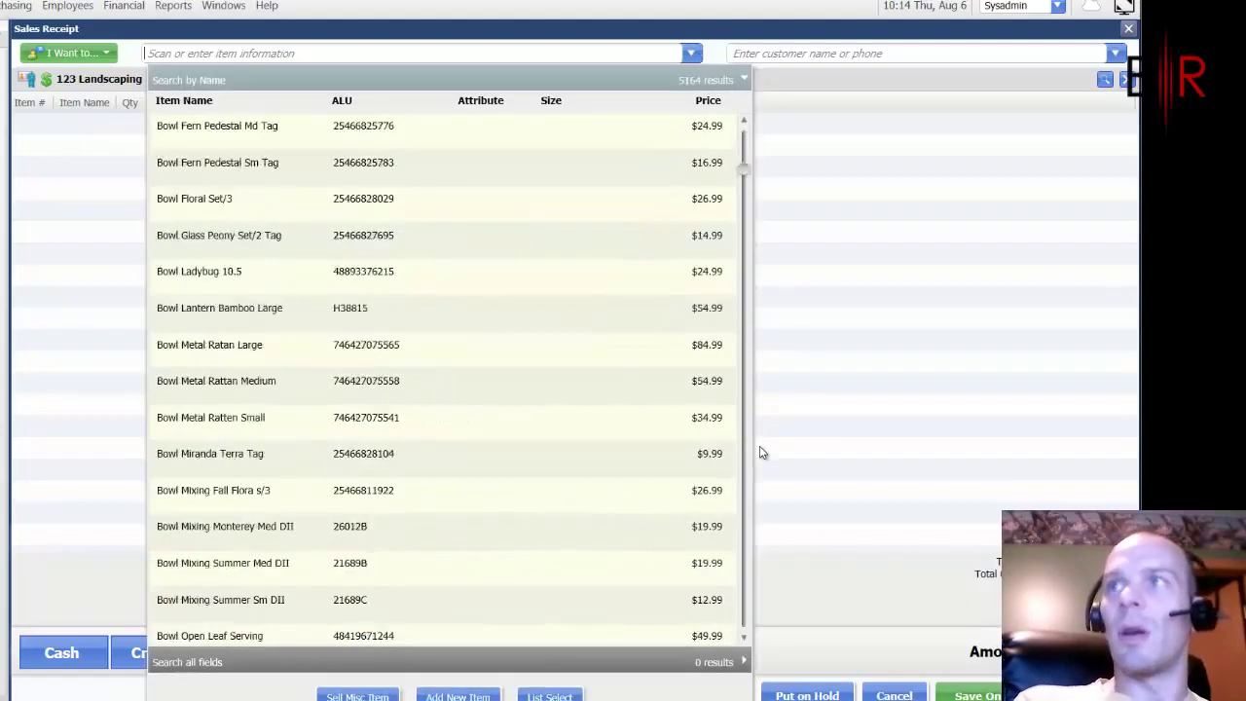
pyautogui.scroll(-10, 731, 431)
pyautogui.click(538, 434)
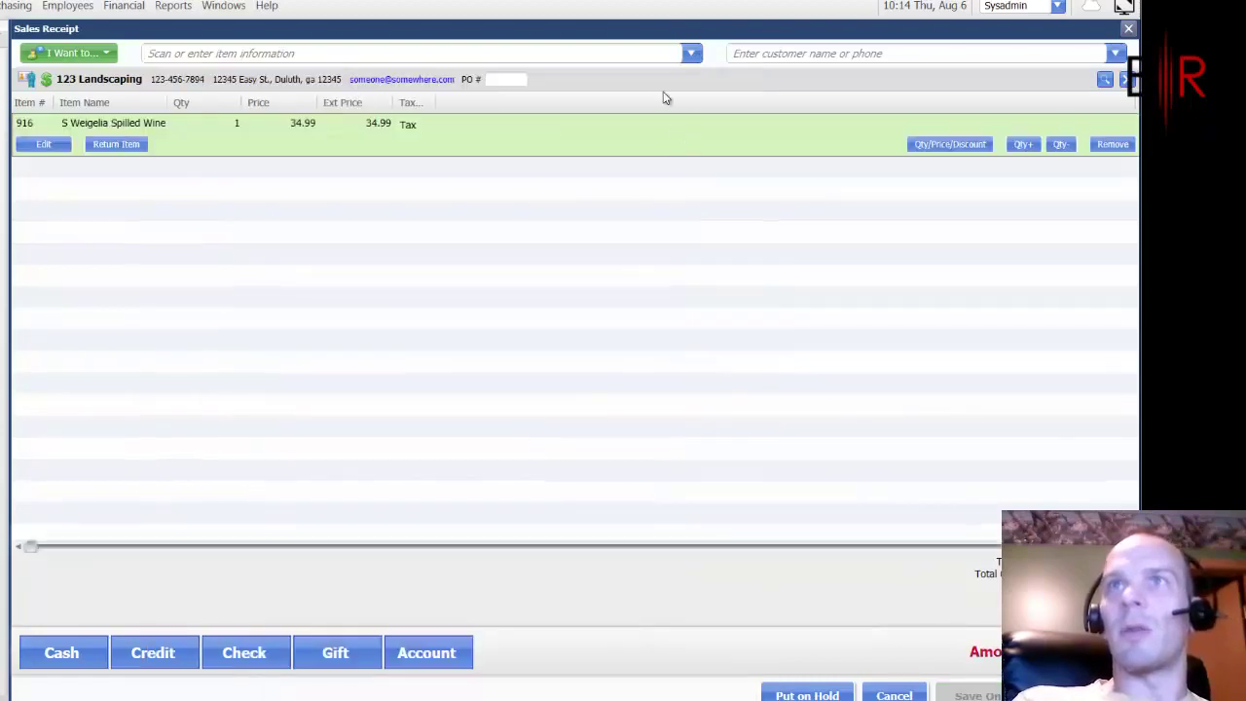
pyautogui.click(691, 54)
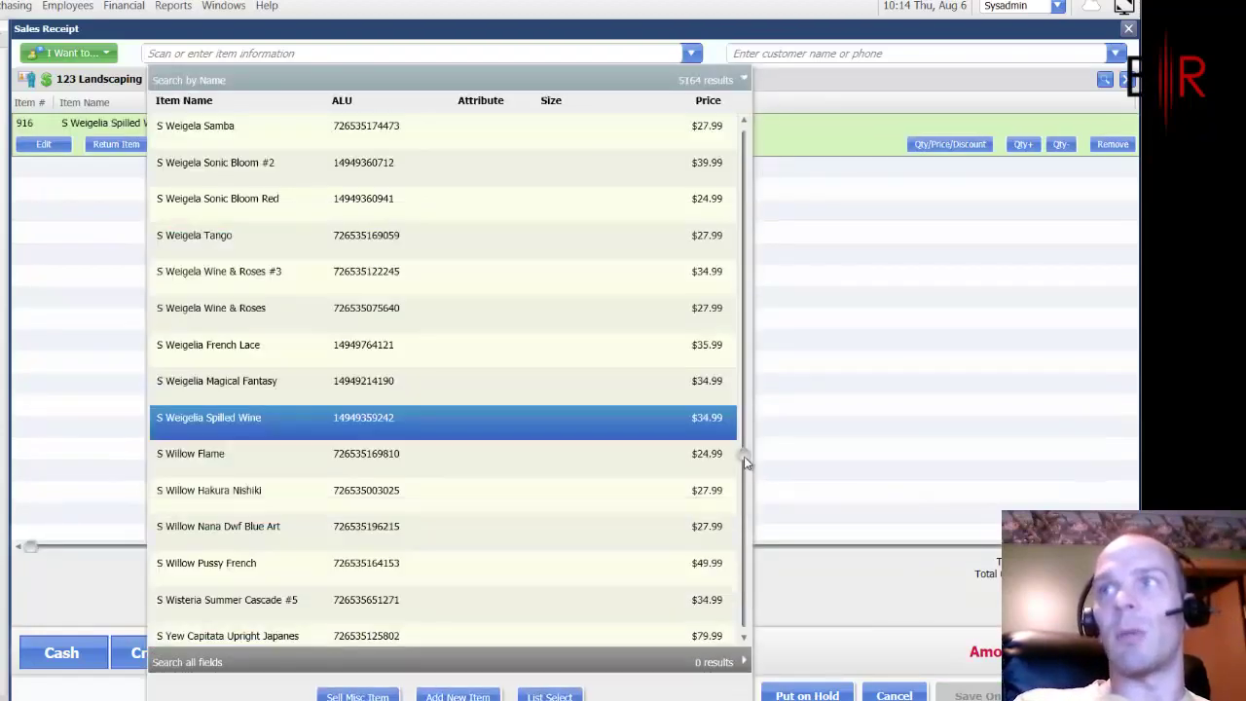
pyautogui.moveTo(746, 463); pyautogui.dragTo(748, 334)
pyautogui.click(493, 283)
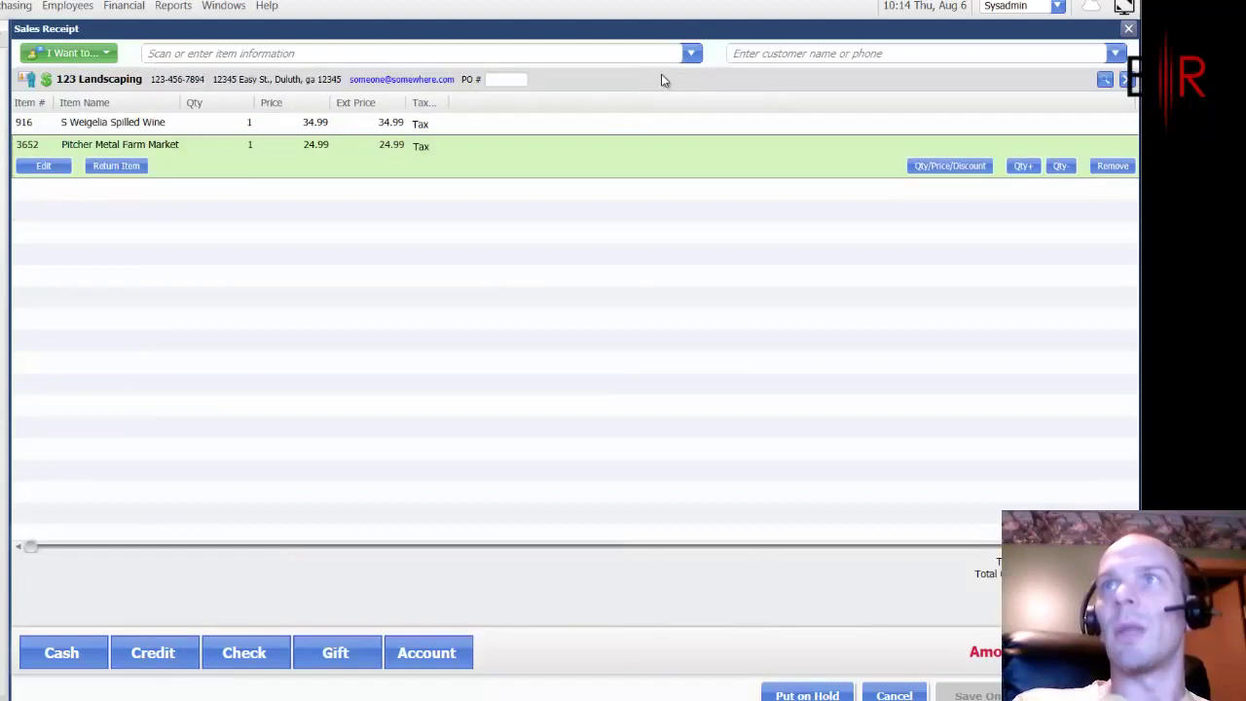
# Add the item Tray Peacock 24 Raz to the receipt with a quantity of 3.
pyautogui.click(691, 53)
pyautogui.moveTo(746, 344); pyautogui.dragTo(747, 579)
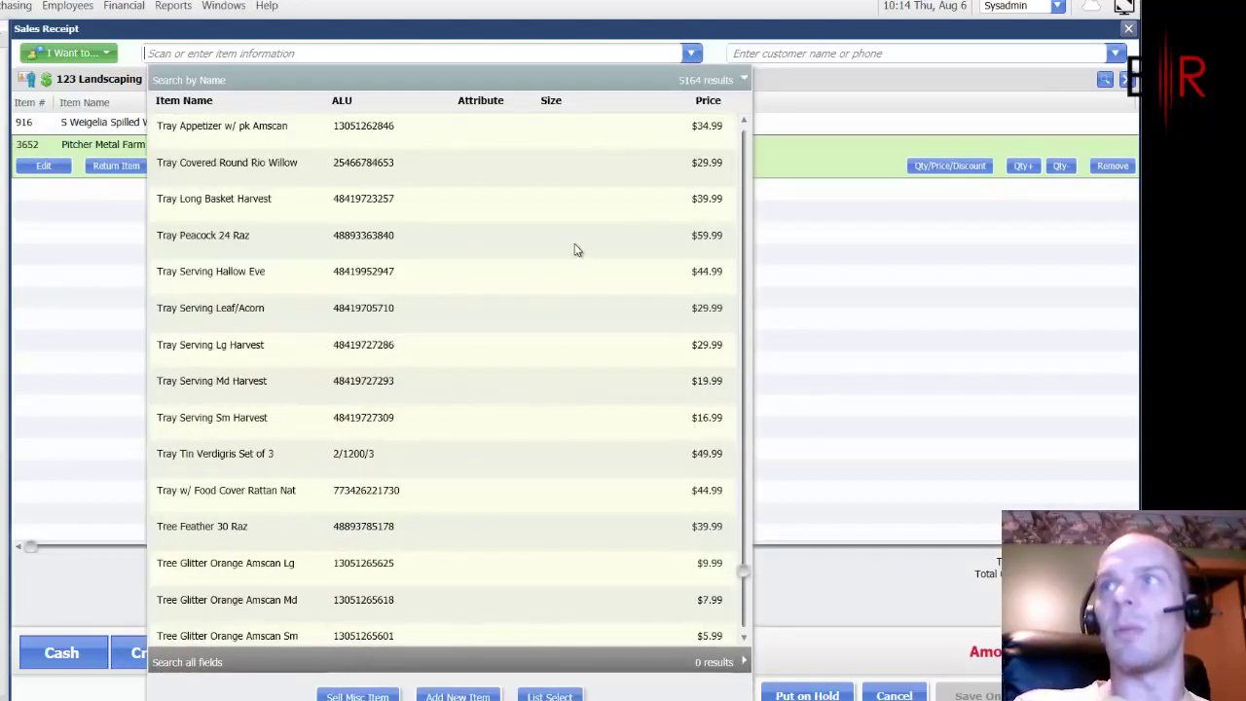
pyautogui.click(579, 252)
pyautogui.click(1025, 190)
pyautogui.click(1025, 190)
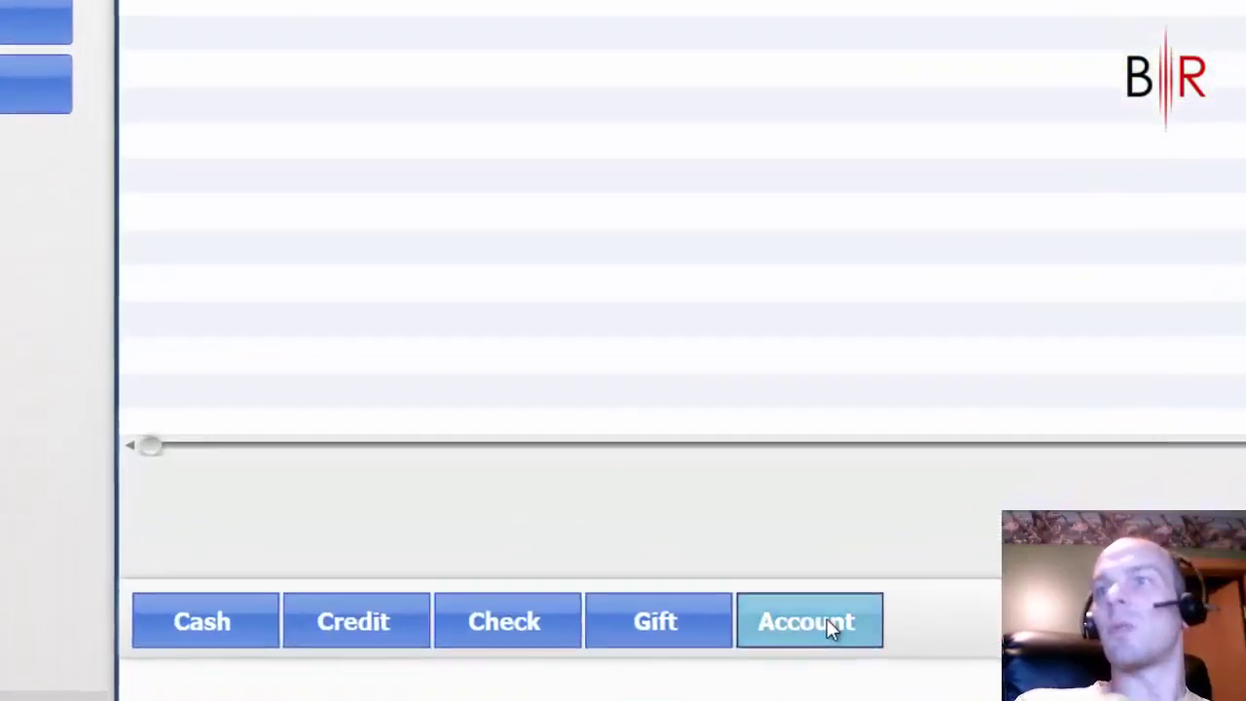
# Charge the full receipt amount to the customer's account and save the sale, previewing the receipt for printing.
pyautogui.click(826, 618)
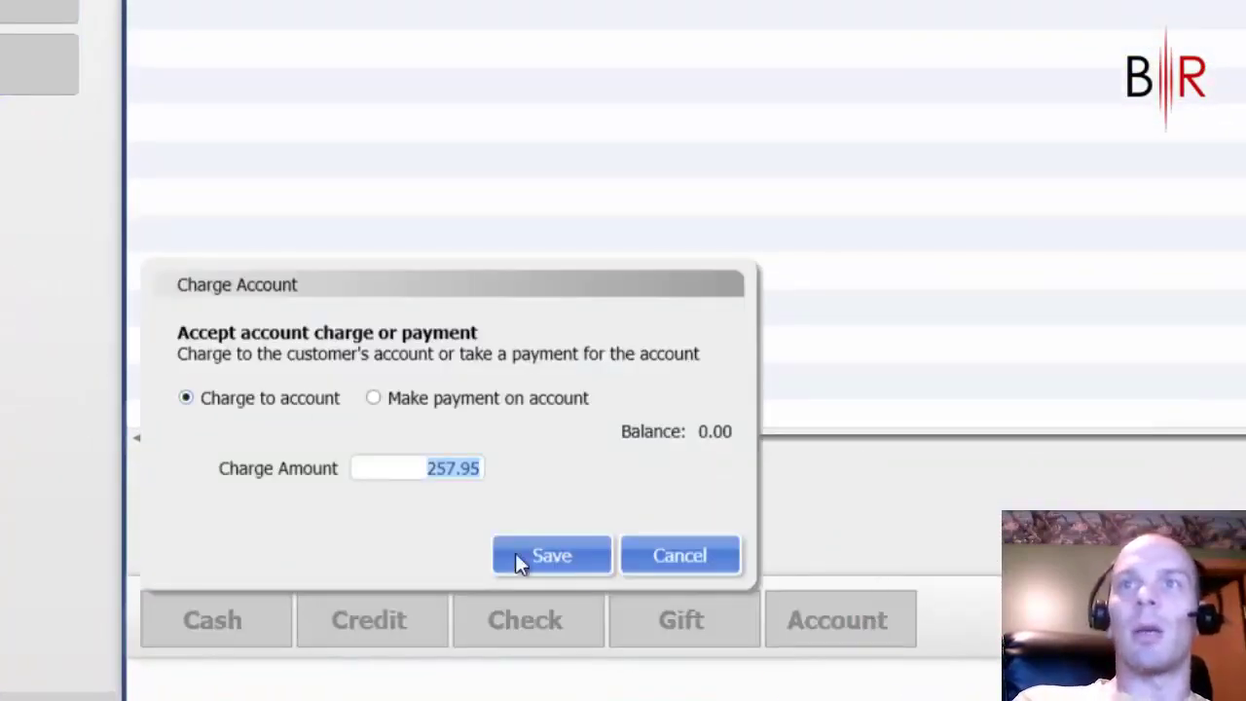
pyautogui.click(566, 568)
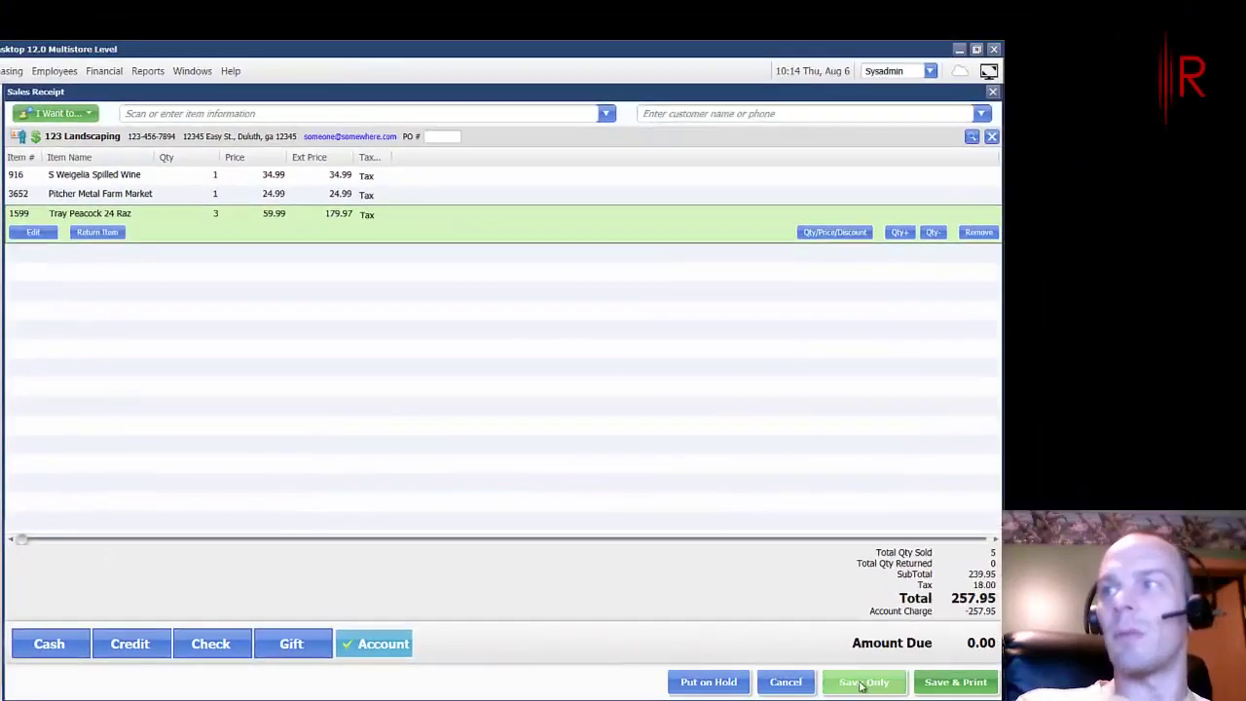
pyautogui.click(946, 689)
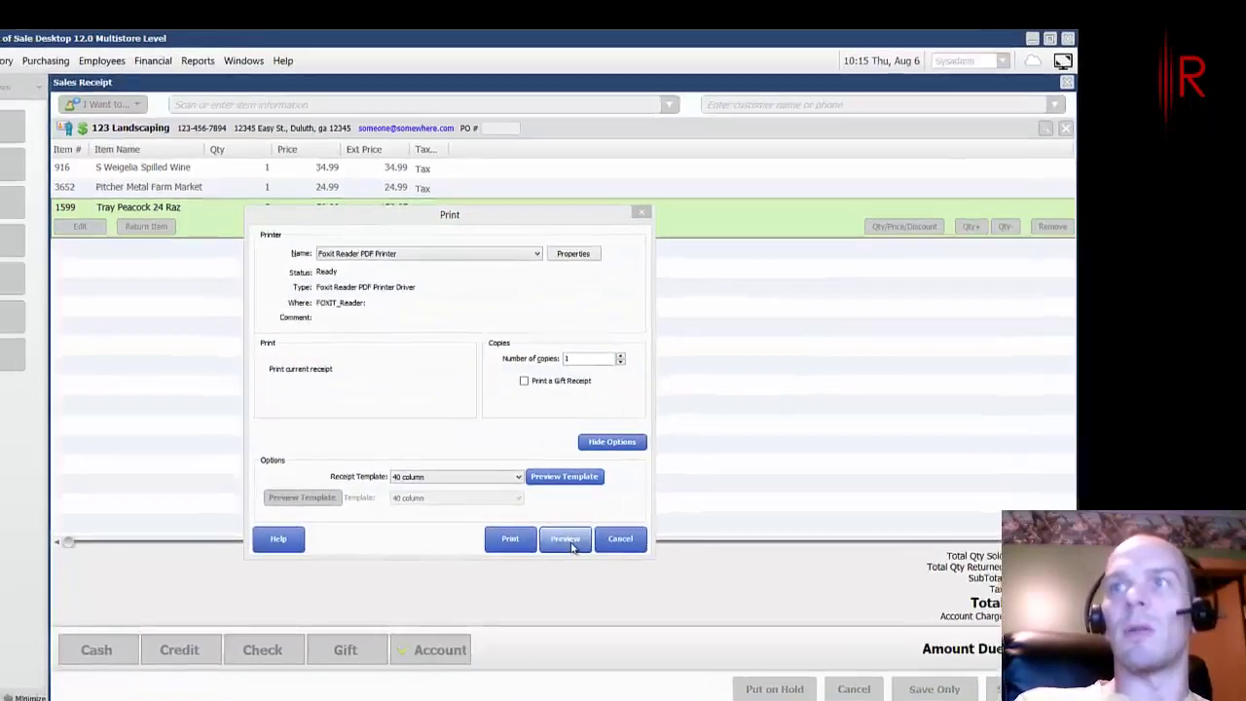
pyautogui.click(570, 543)
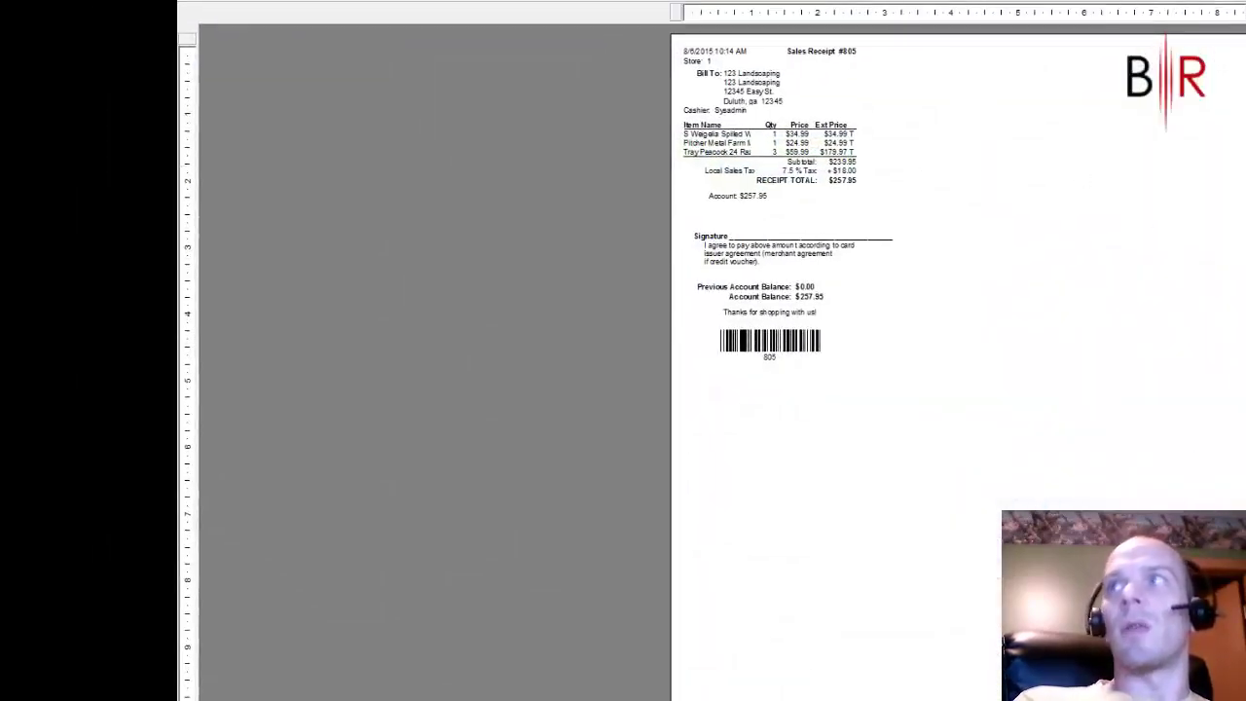
# Close the receipt preview, decline e-mailing the receipt, and start a new sales receipt for the customer 123 Landscaping.
pyautogui.click(808, 234)
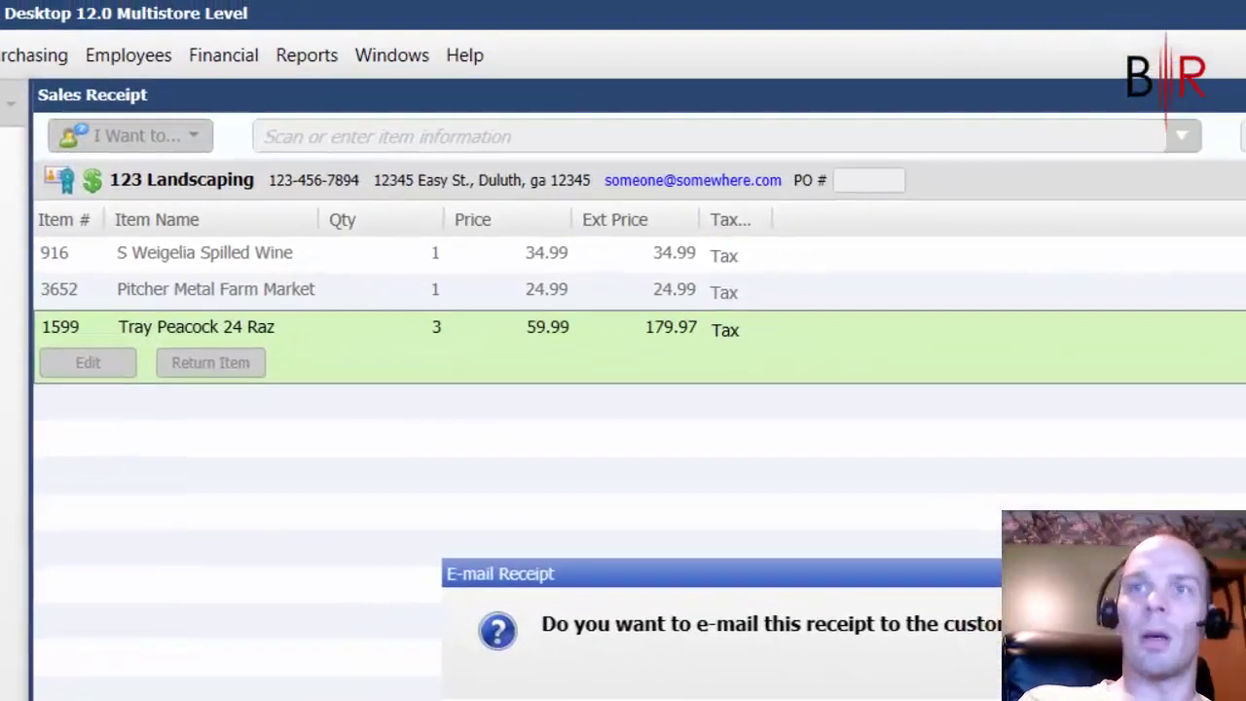
pyautogui.press('n')
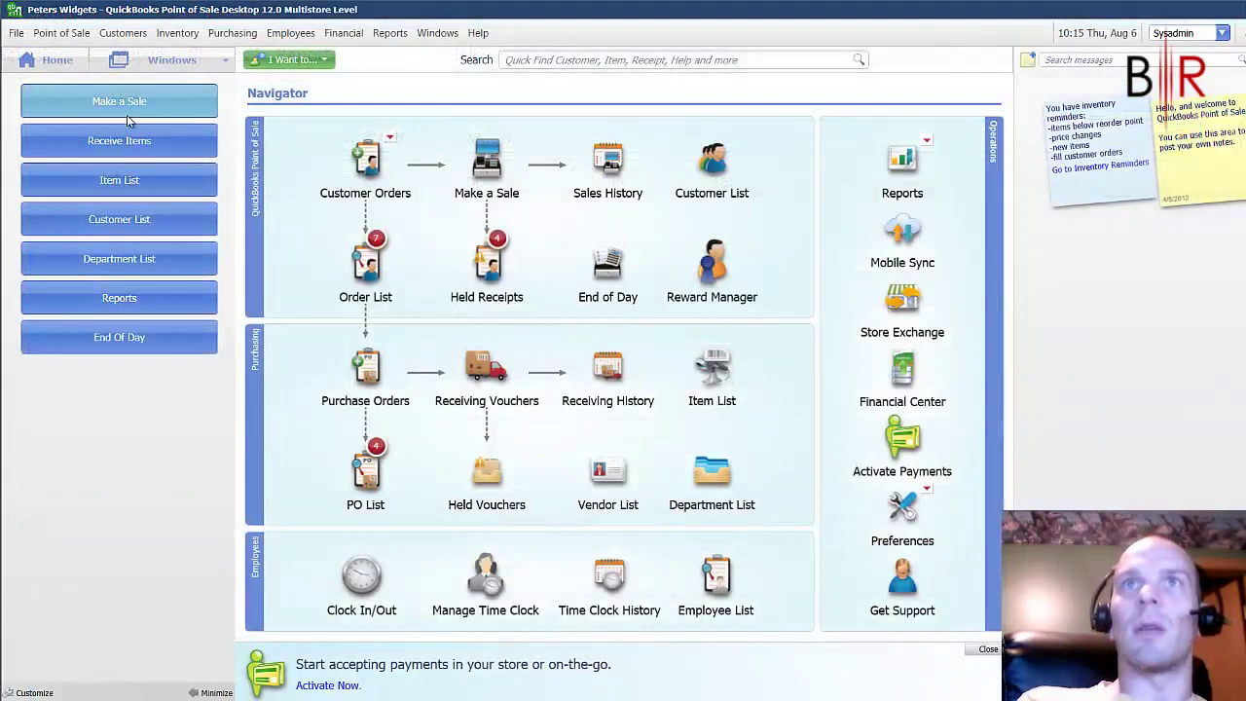
pyautogui.press('F3')
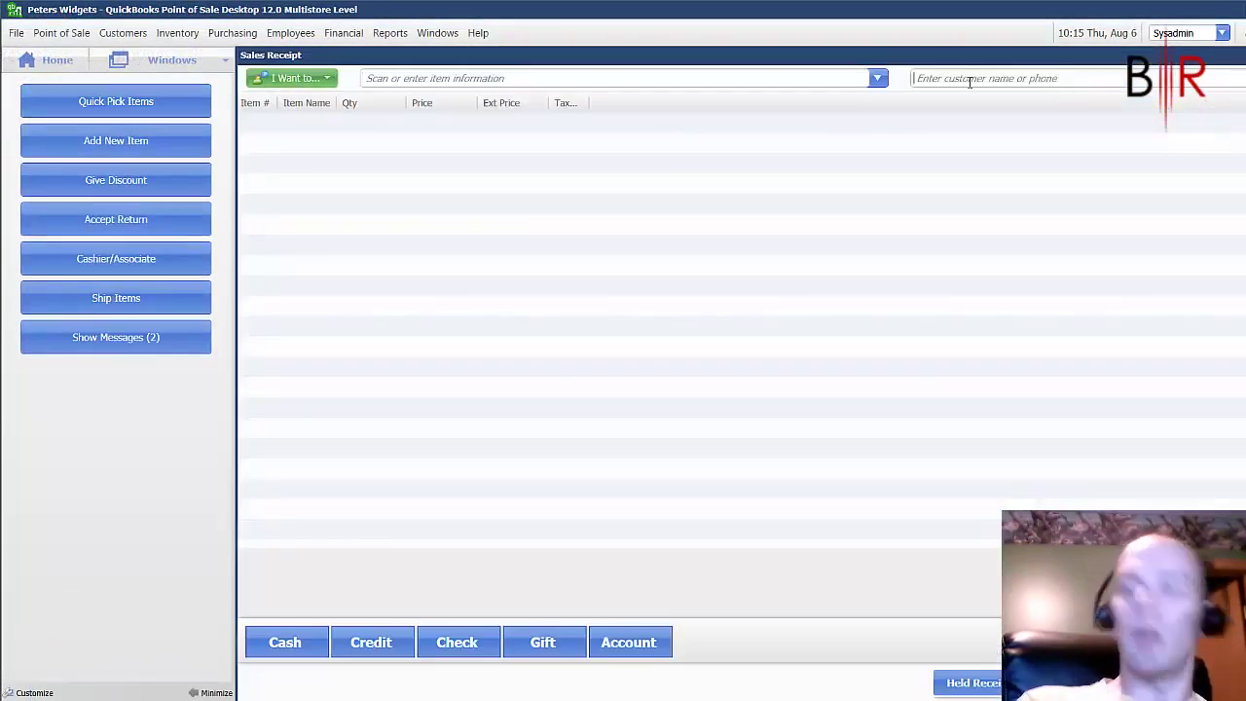
pyautogui.click(969, 82)
pyautogui.write('123')
pyautogui.click(995, 123)
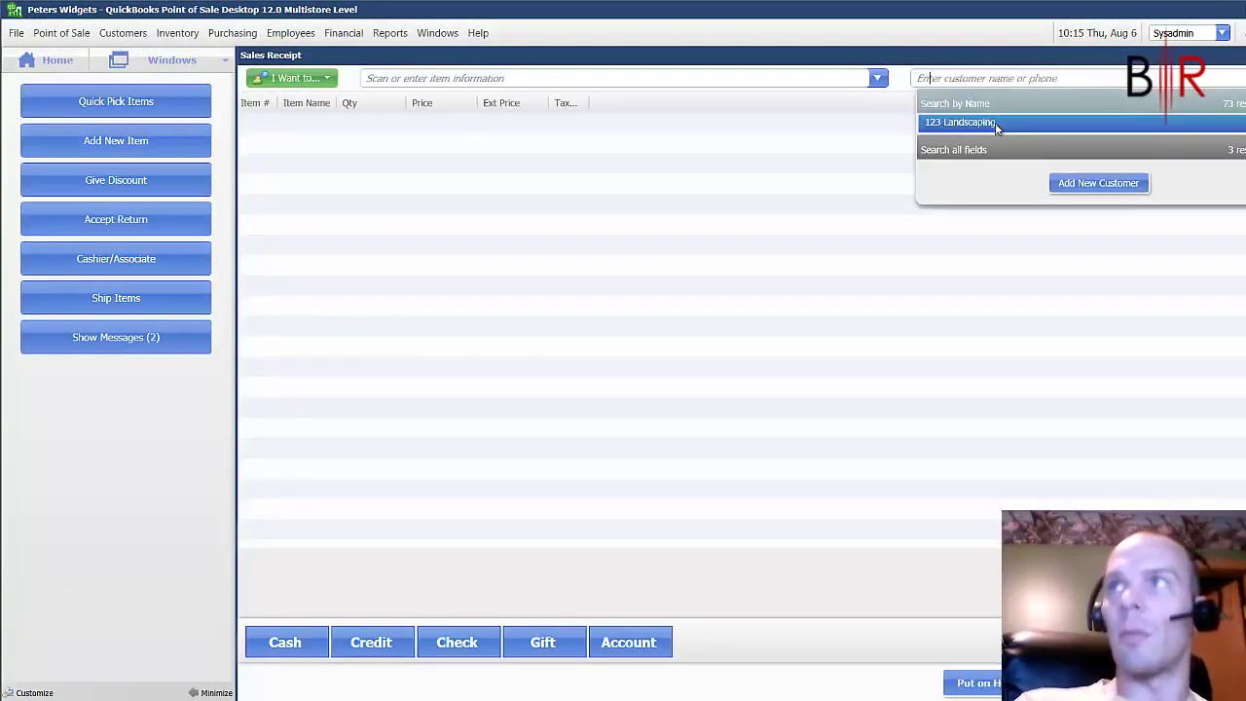
# Add the items 3.5 Flowering Kale, S Cool Splash First Editions and Planter Caribe Aqua Sm to the sales receipt.
pyautogui.click(877, 78)
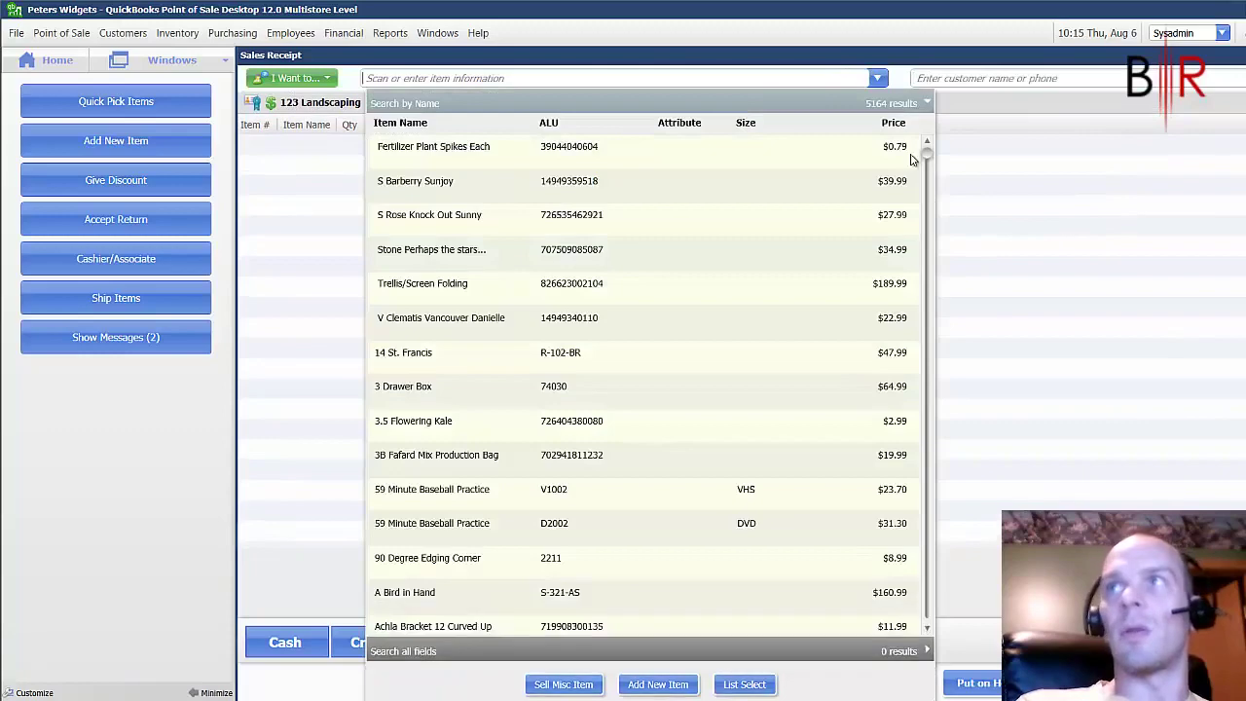
pyautogui.click(737, 423)
pyautogui.click(878, 78)
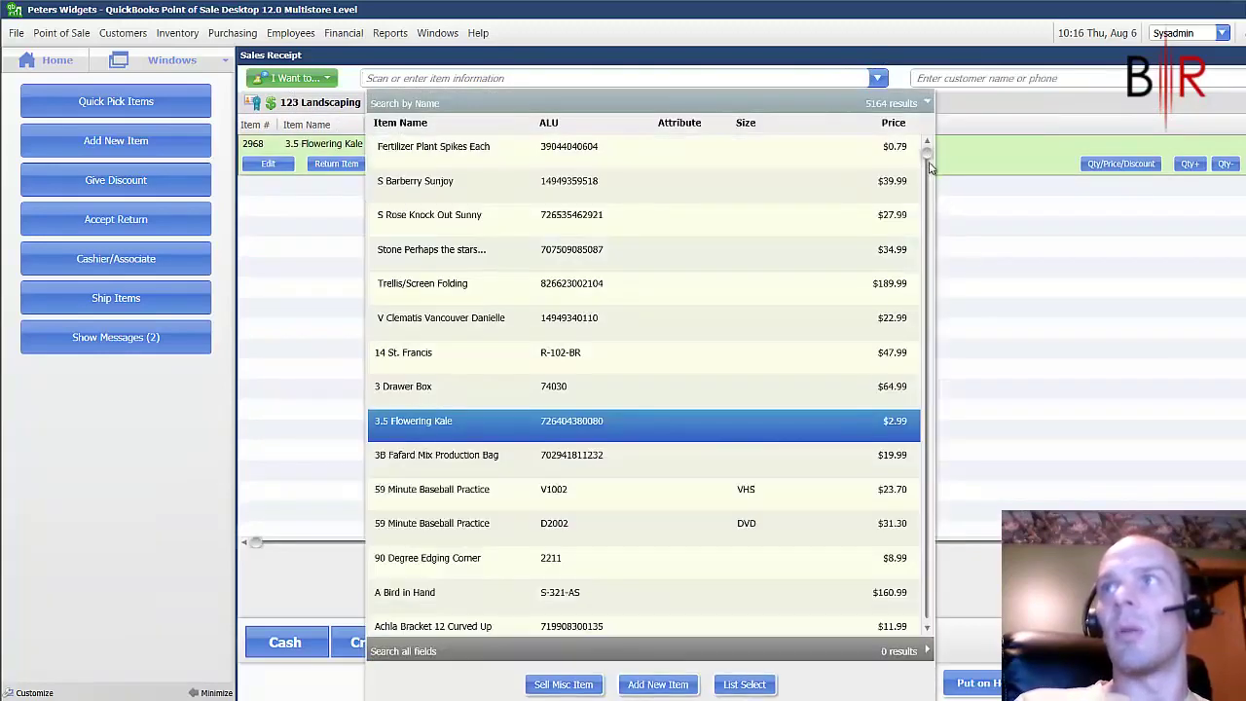
pyautogui.moveTo(929, 161); pyautogui.dragTo(930, 501)
pyautogui.click(642, 421)
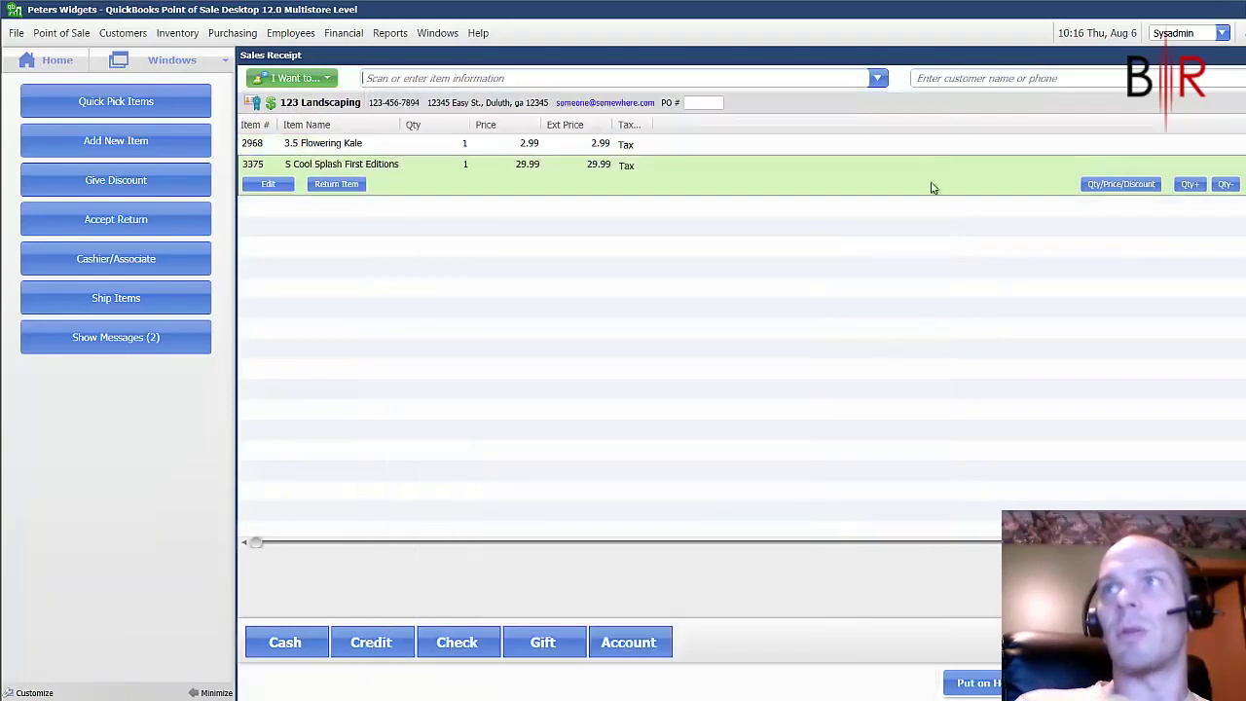
pyautogui.click(881, 78)
pyautogui.moveTo(932, 429); pyautogui.dragTo(926, 355)
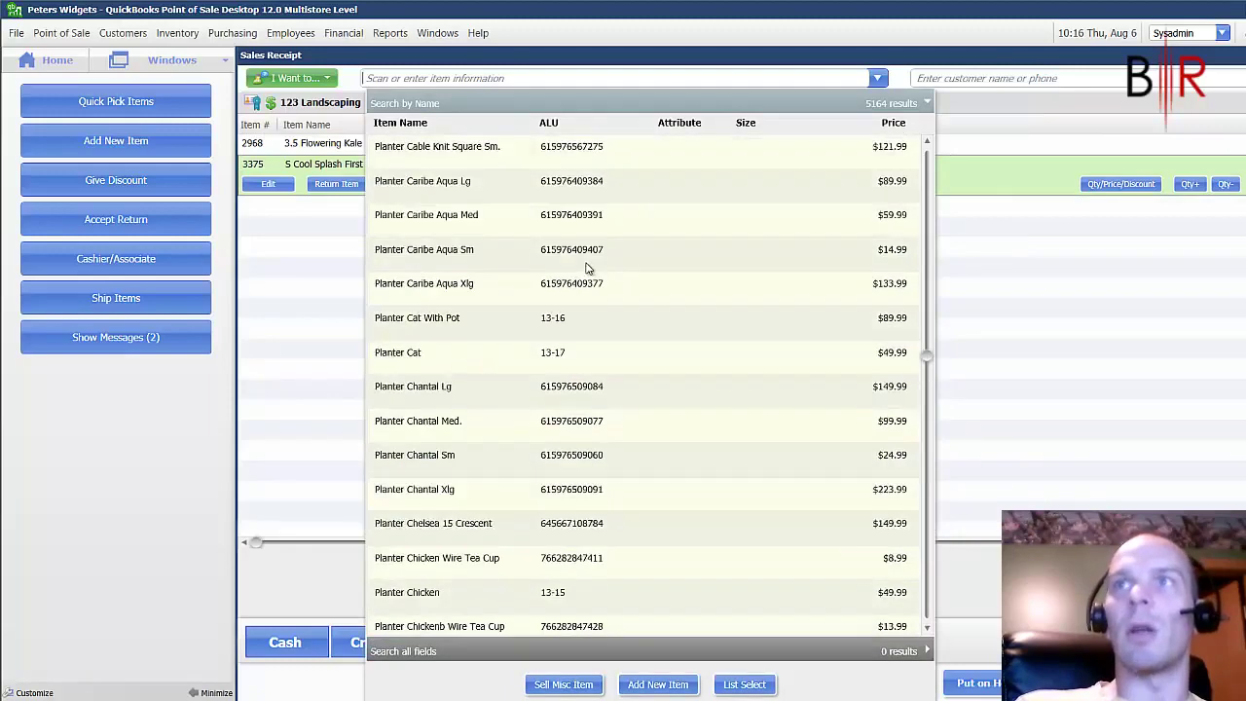
pyautogui.click(587, 255)
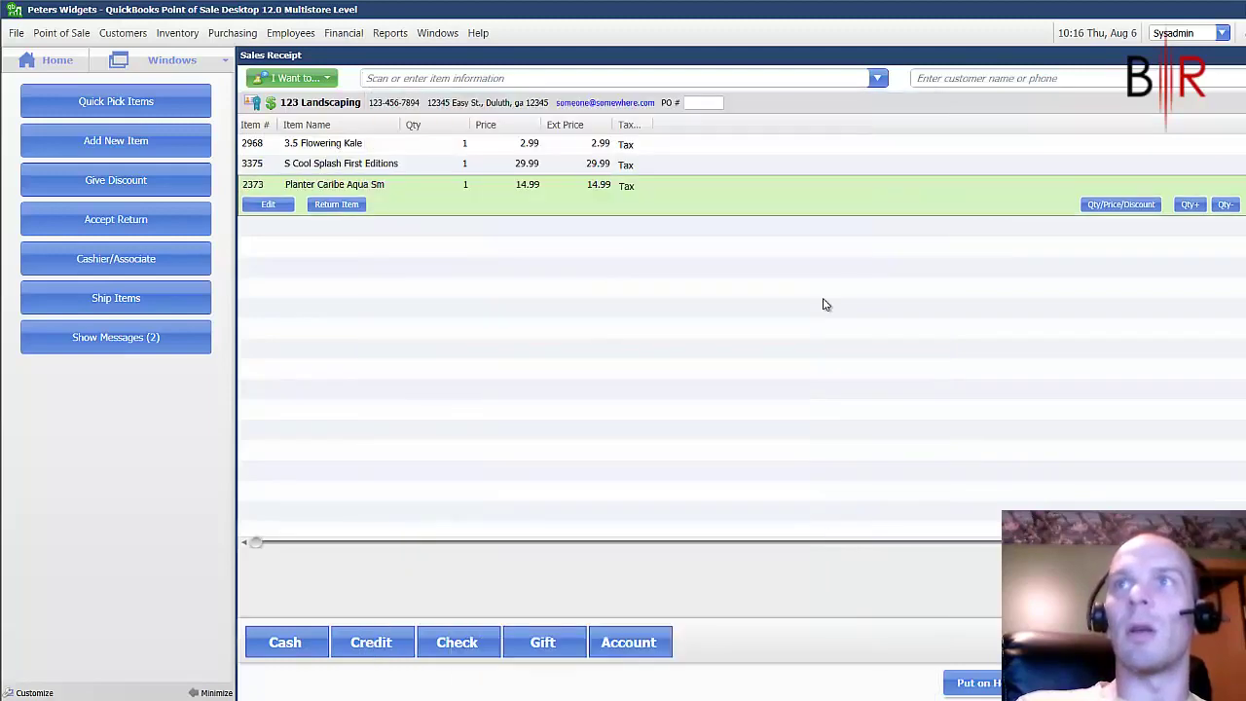
# Charge the full receipt amount to the customer's account, save the sale and send it to QuickBooks through Financial Exchange.
pyautogui.click(662, 650)
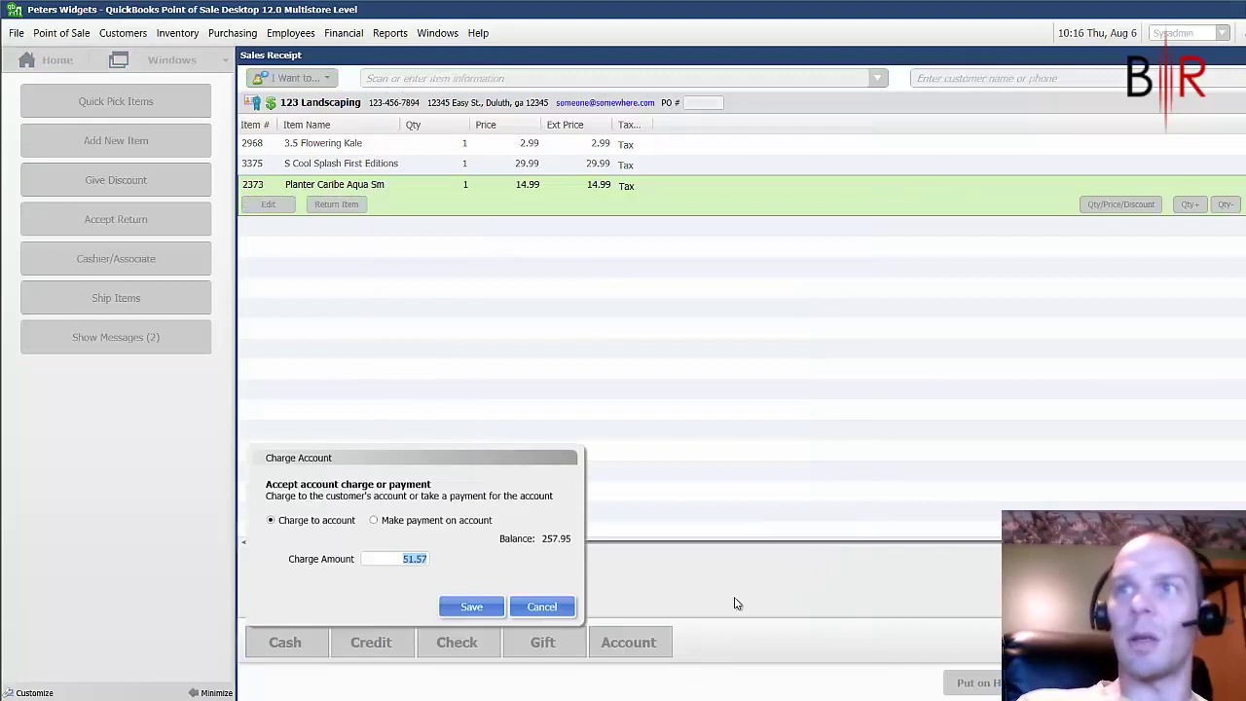
pyautogui.click(465, 605)
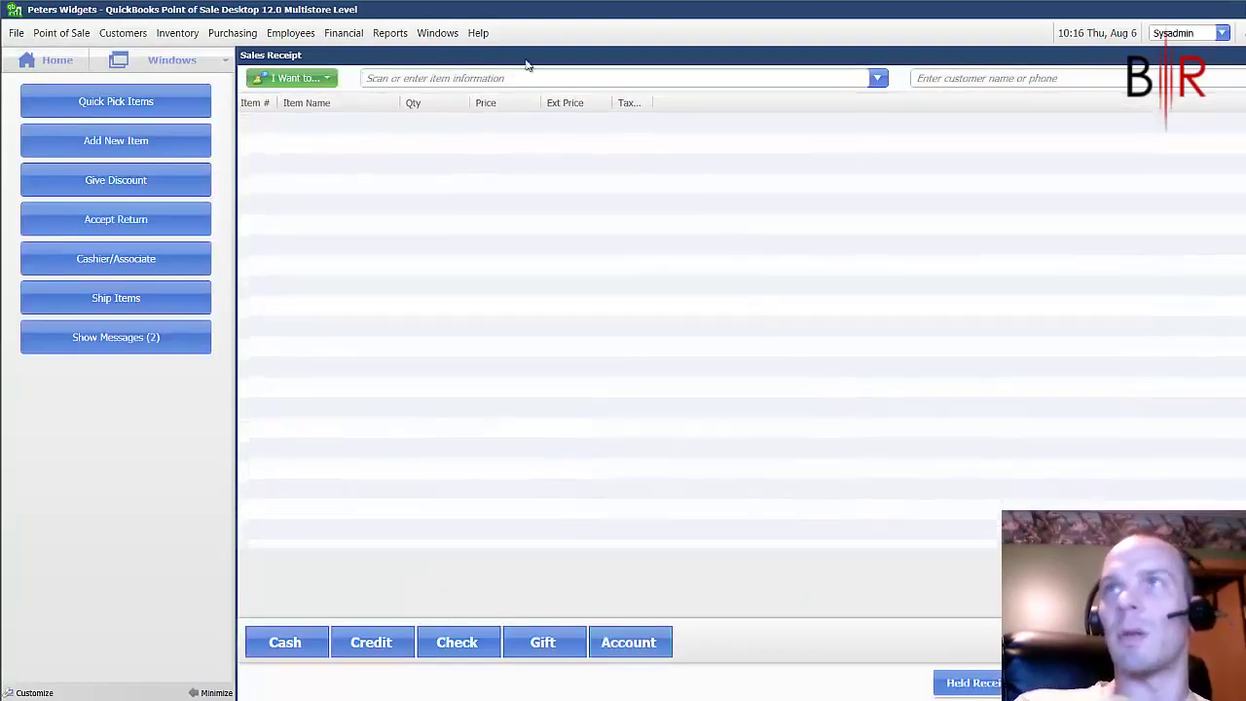
pyautogui.click(343, 35)
pyautogui.click(355, 64)
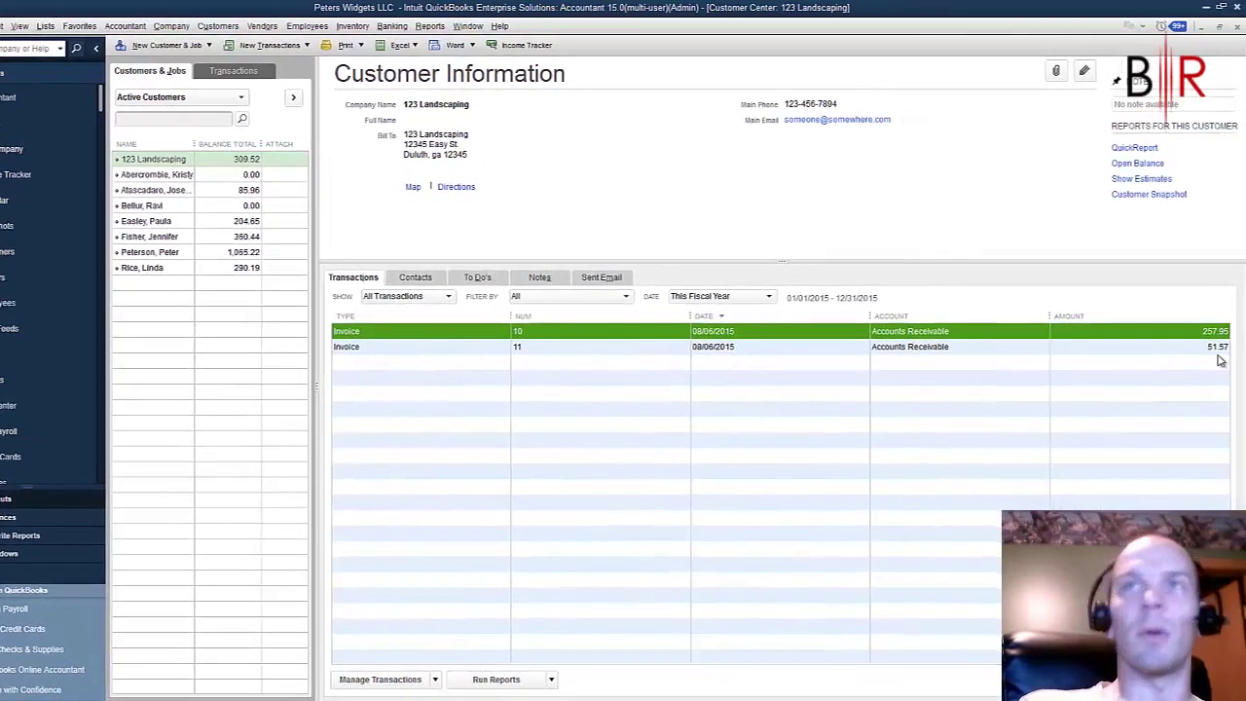
# In QuickBooks Enterprise, set up a statement for 123 Landscaping covering all open transactions as of the statement date.
pyautogui.click(527, 545)
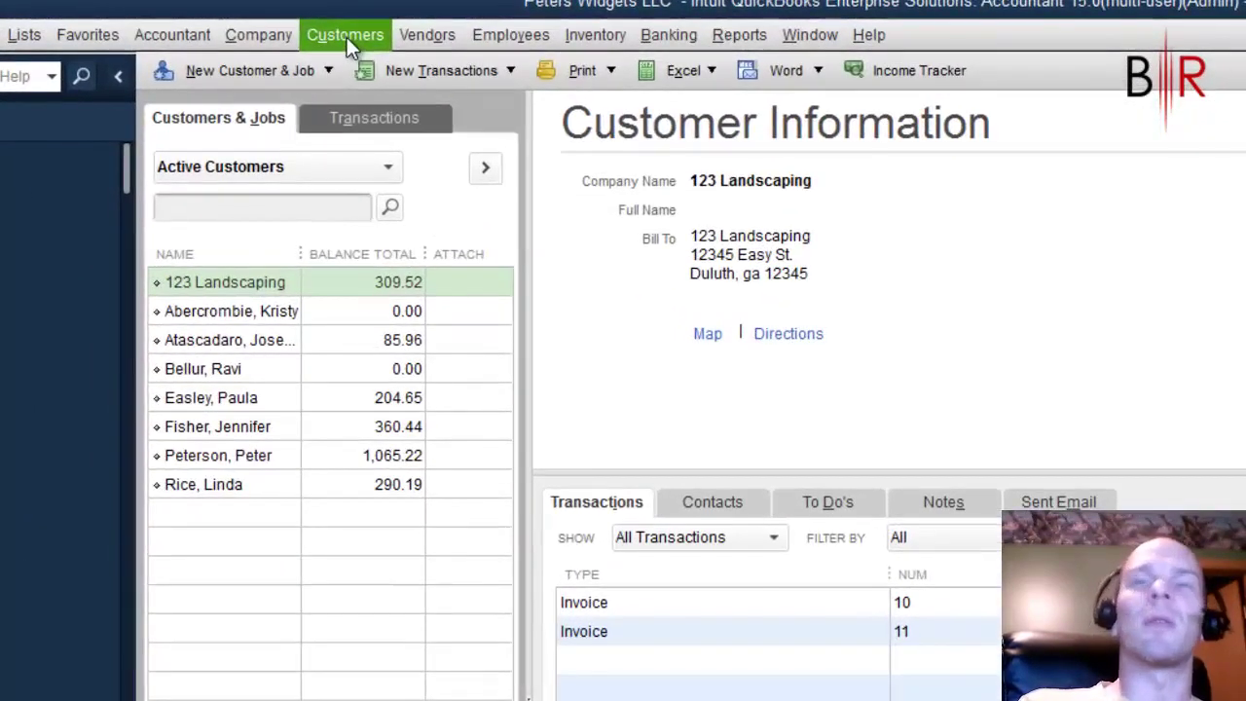
pyautogui.click(346, 37)
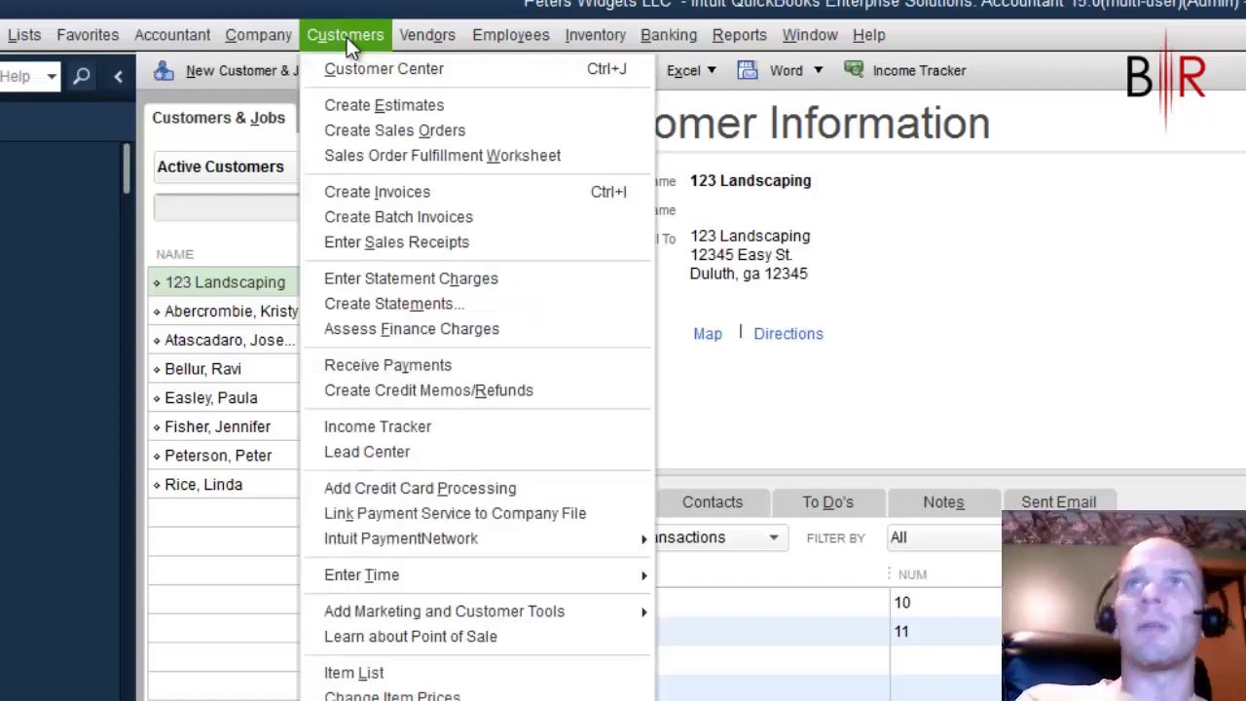
pyautogui.click(378, 303)
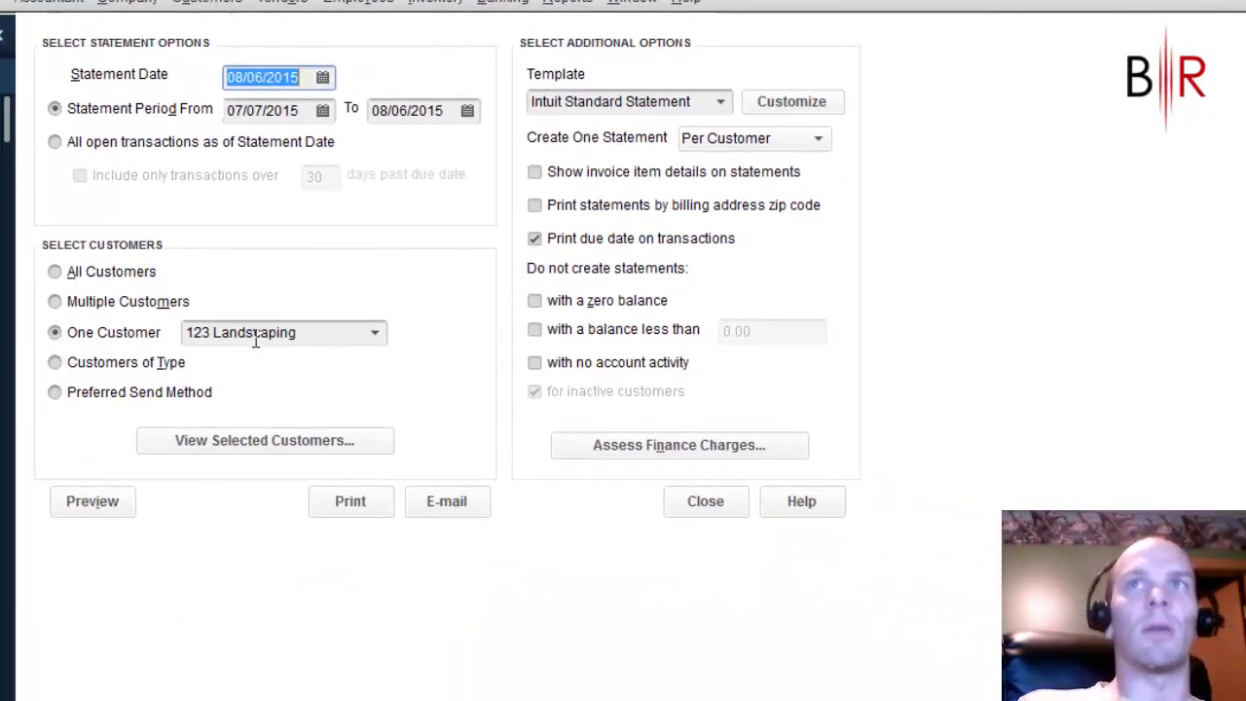
pyautogui.click(328, 334)
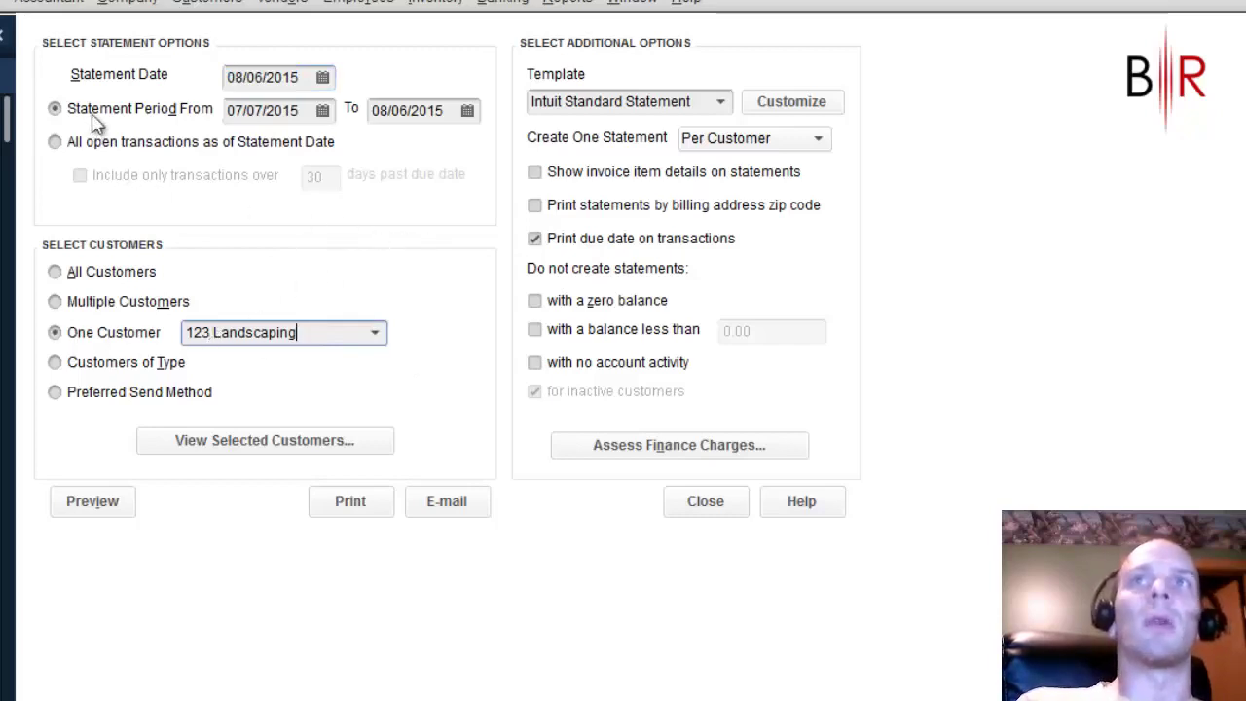
pyautogui.click(219, 114)
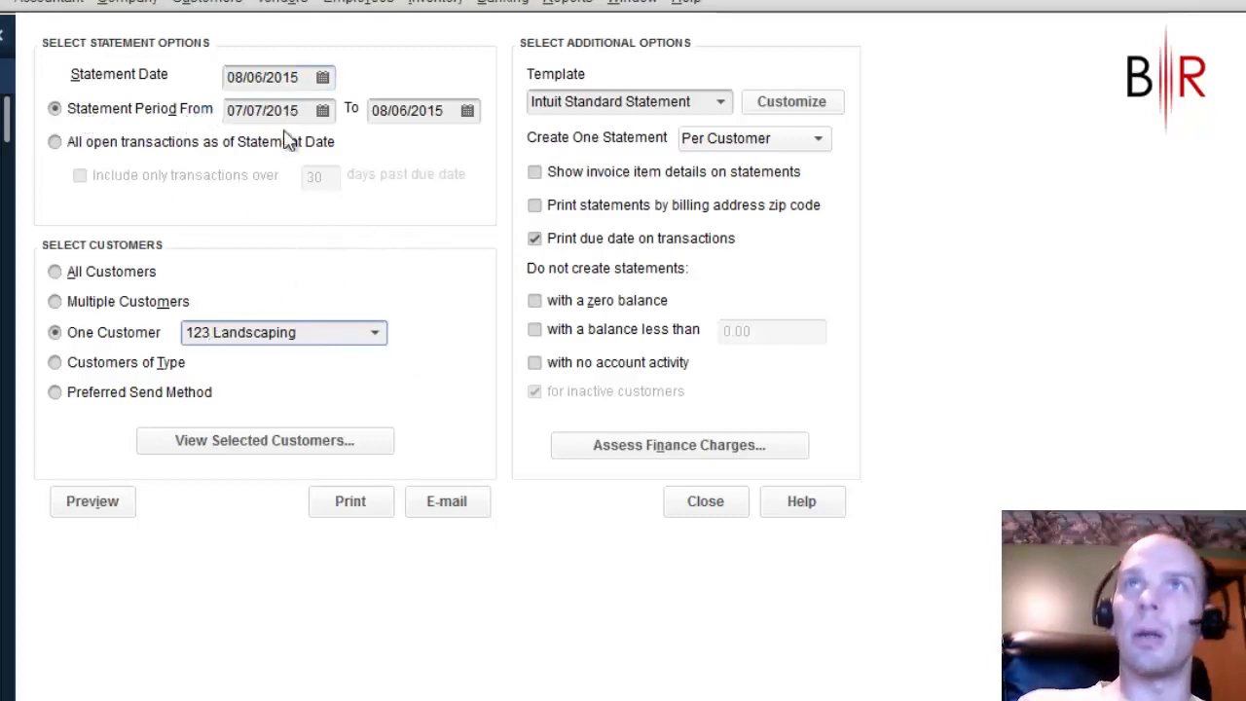
pyautogui.click(54, 143)
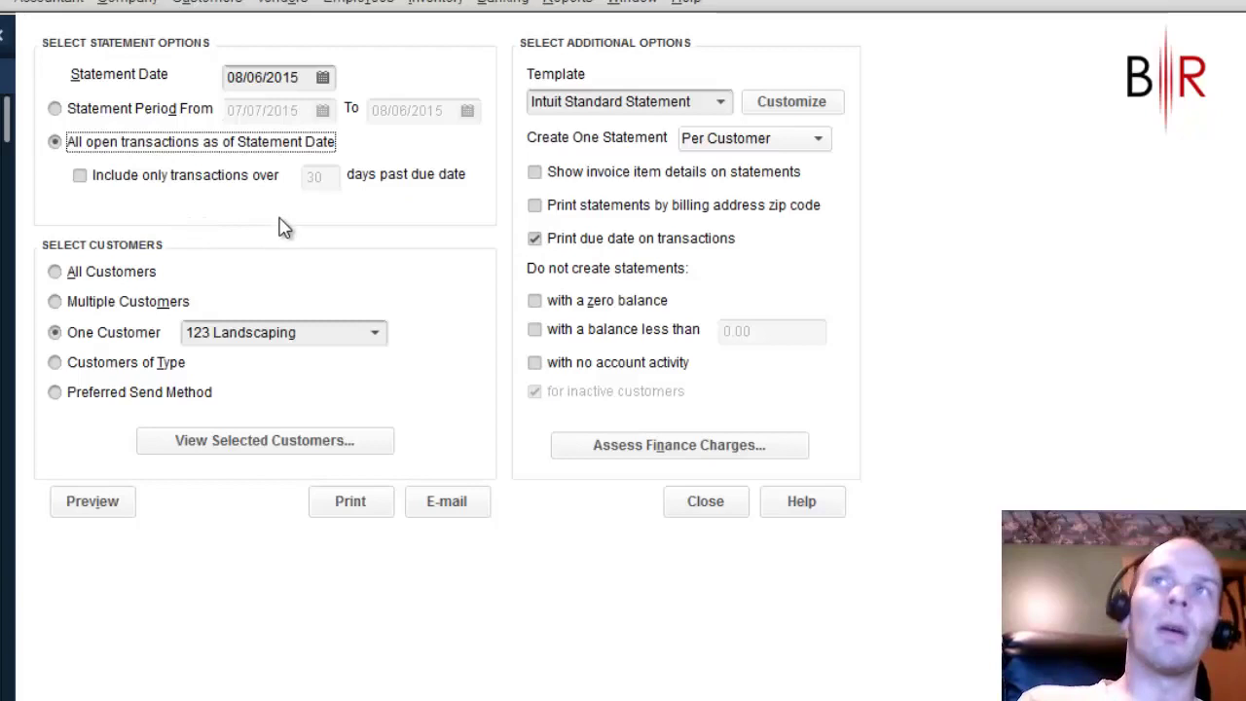
# Try limiting the statement to transactions over 30 days past due, remove that limit, and preview the 123 Landscaping statement.
pyautogui.click(80, 177)
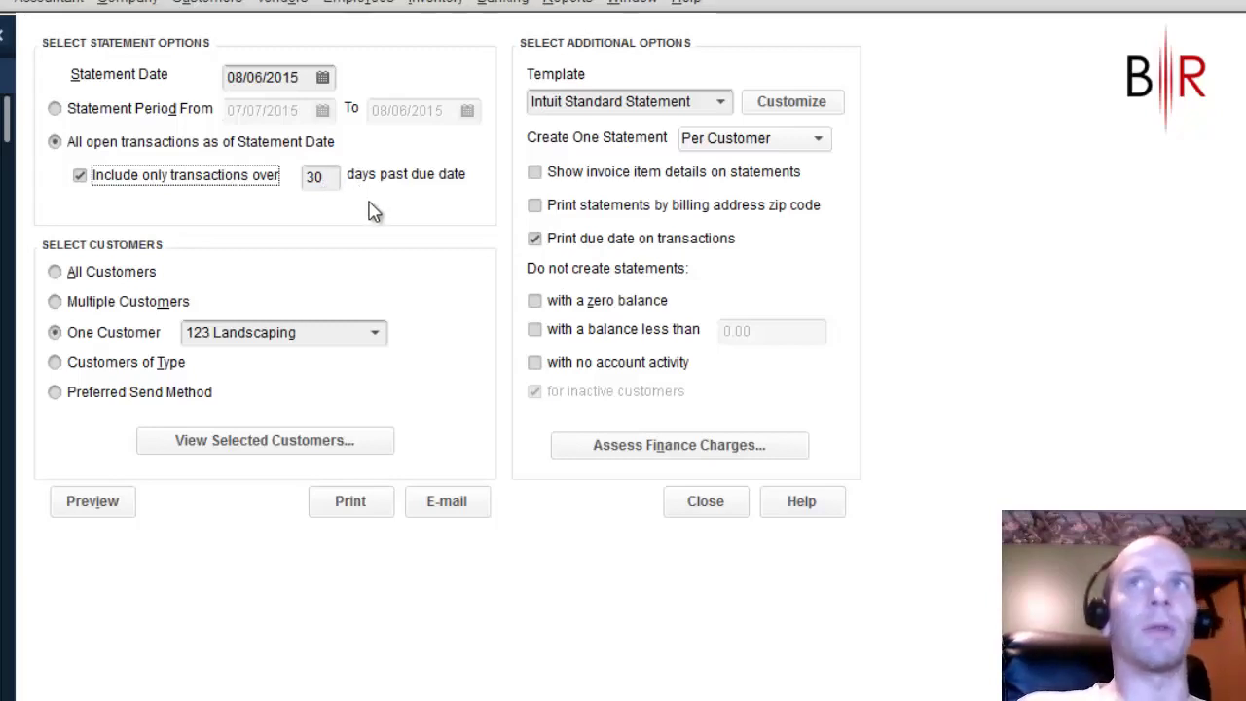
pyautogui.click(82, 181)
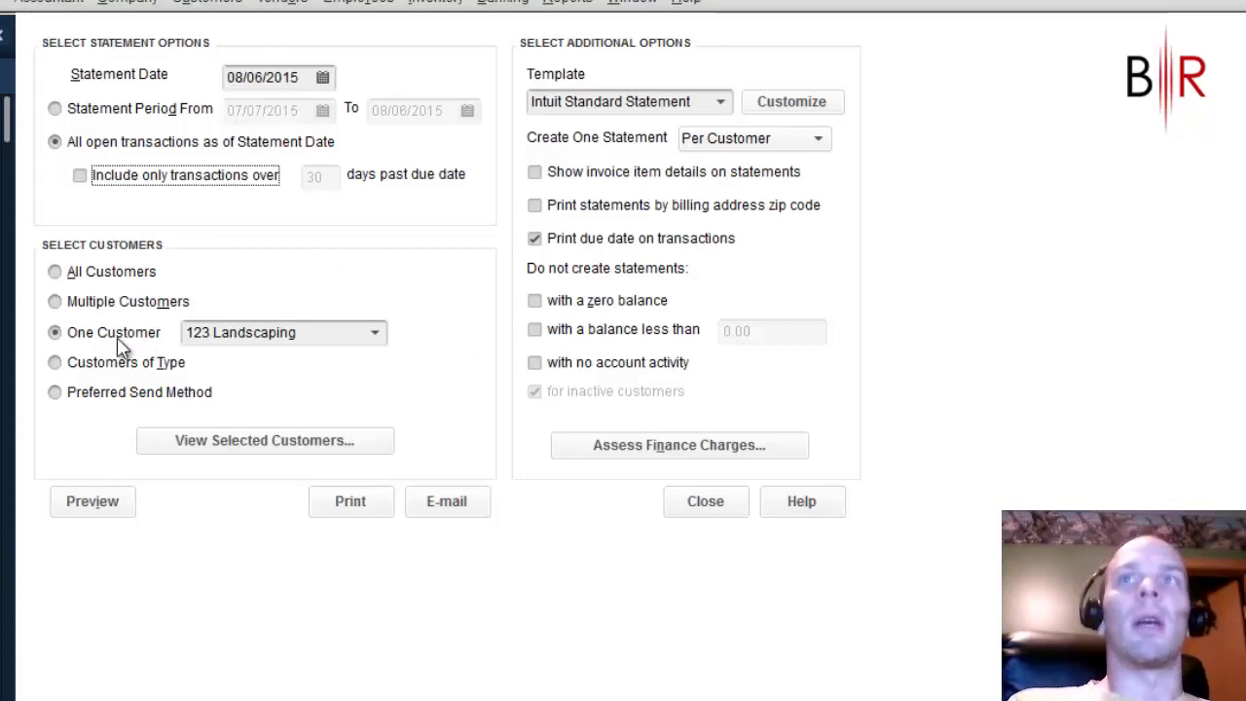
pyautogui.click(110, 512)
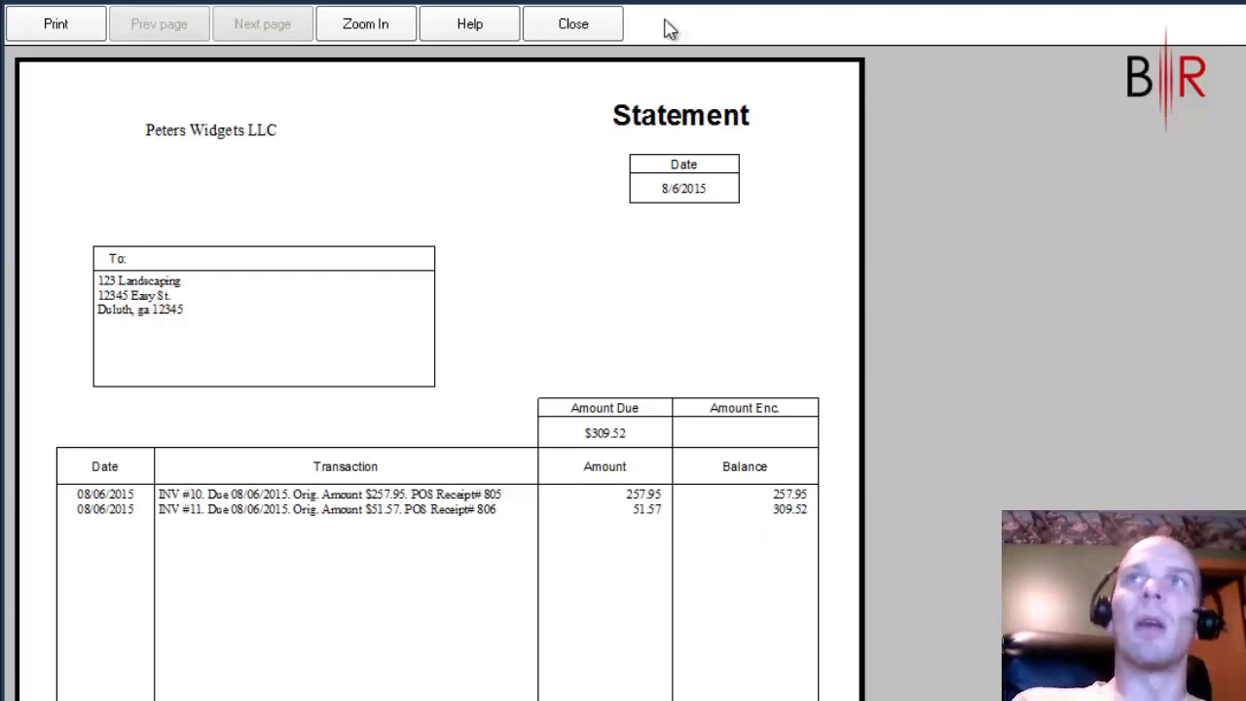
pyautogui.click(573, 24)
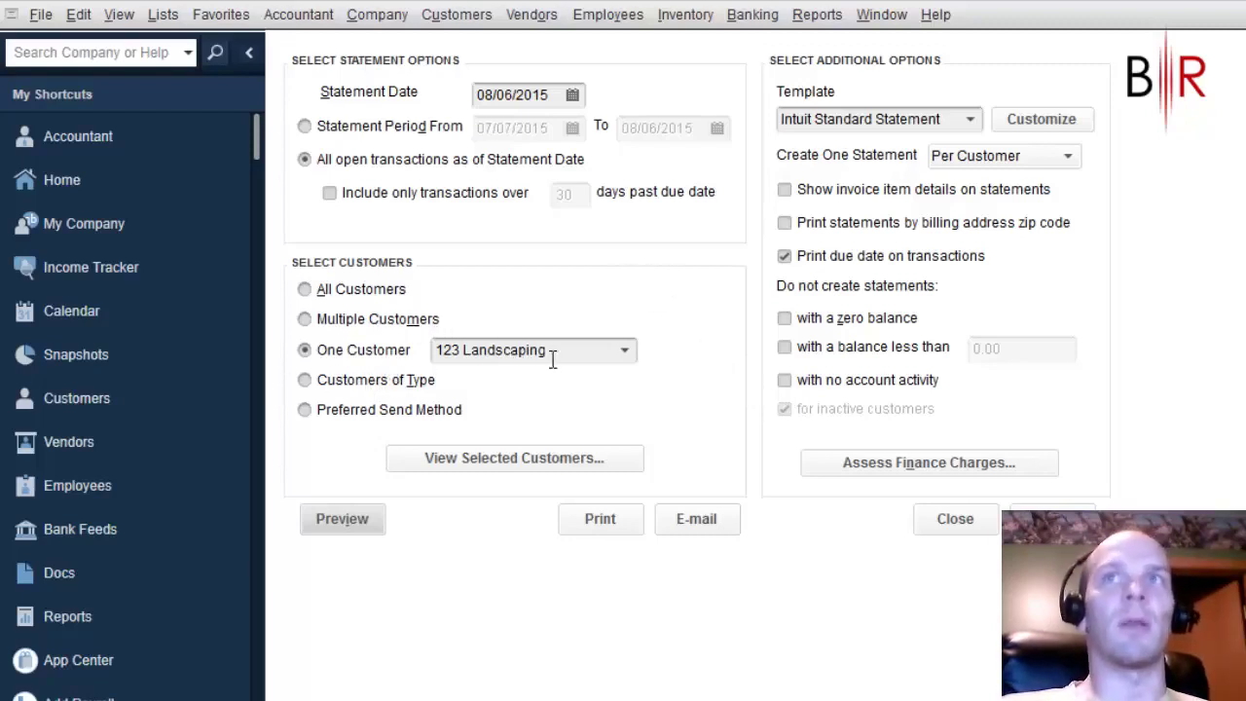
# Include all customers in the statement run and look through the individual statements in the preview.
pyautogui.click(331, 289)
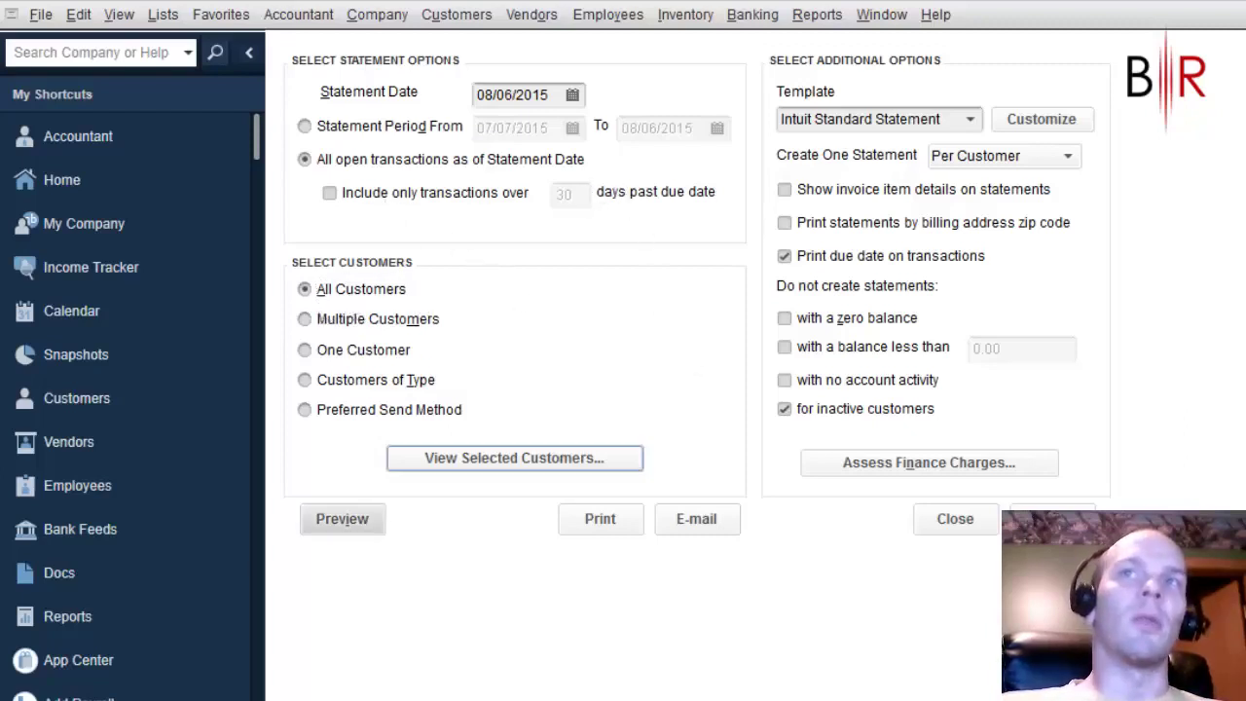
pyautogui.click(333, 521)
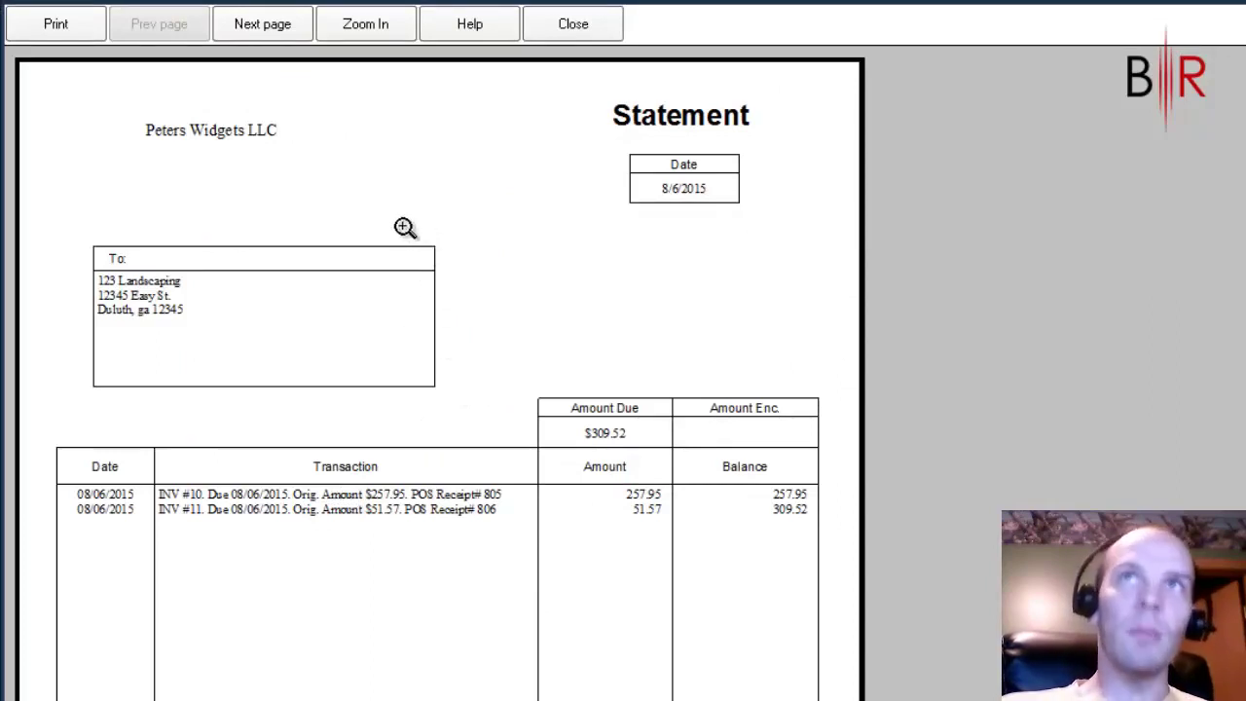
pyautogui.click(283, 24)
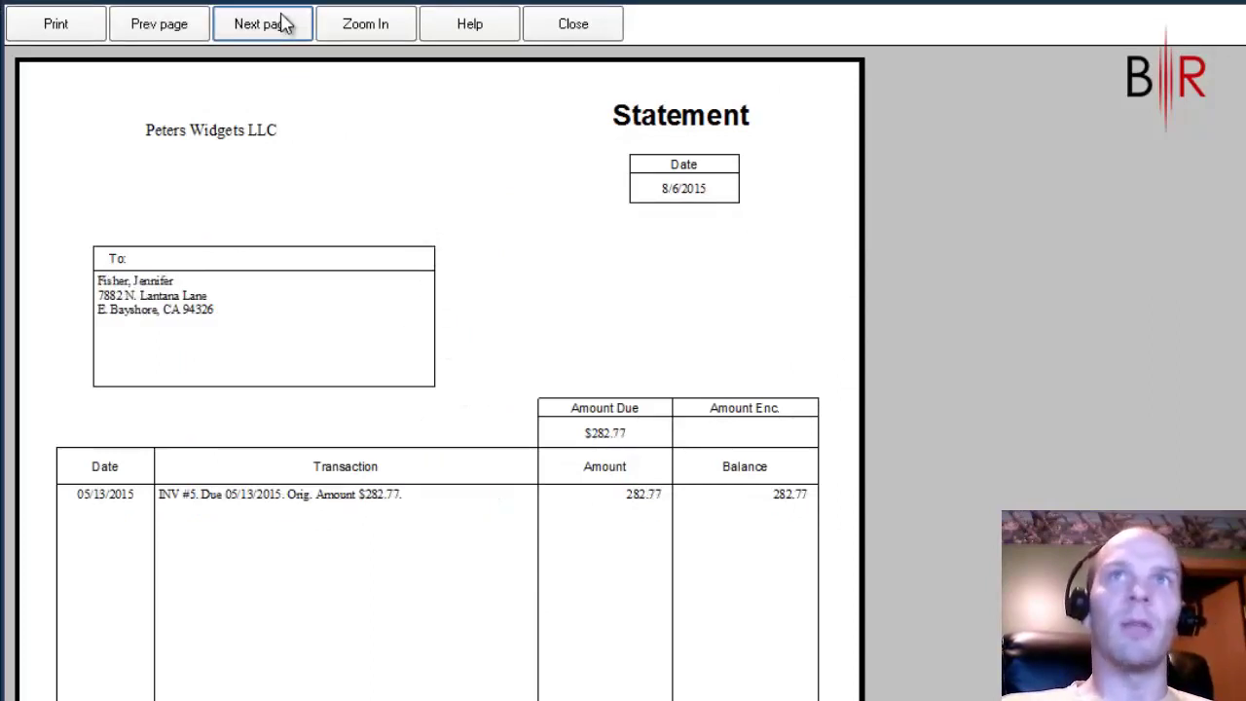
pyautogui.click(280, 25)
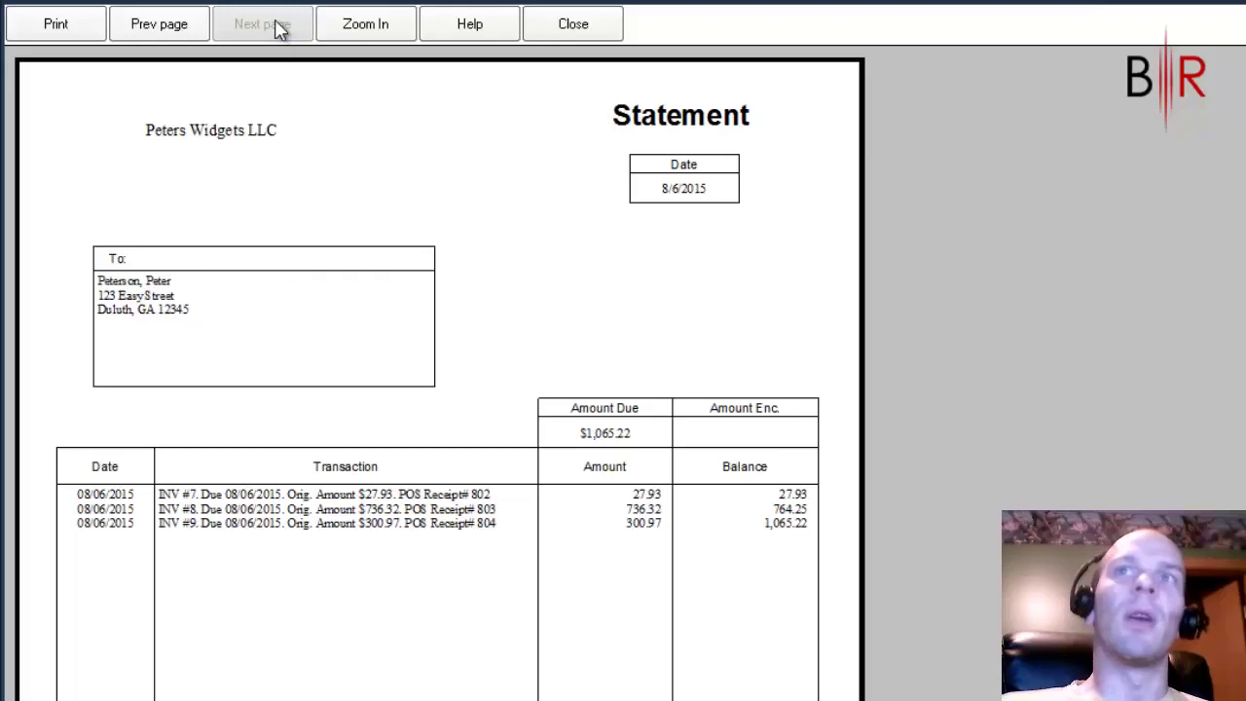
pyautogui.click(178, 25)
pyautogui.click(178, 25)
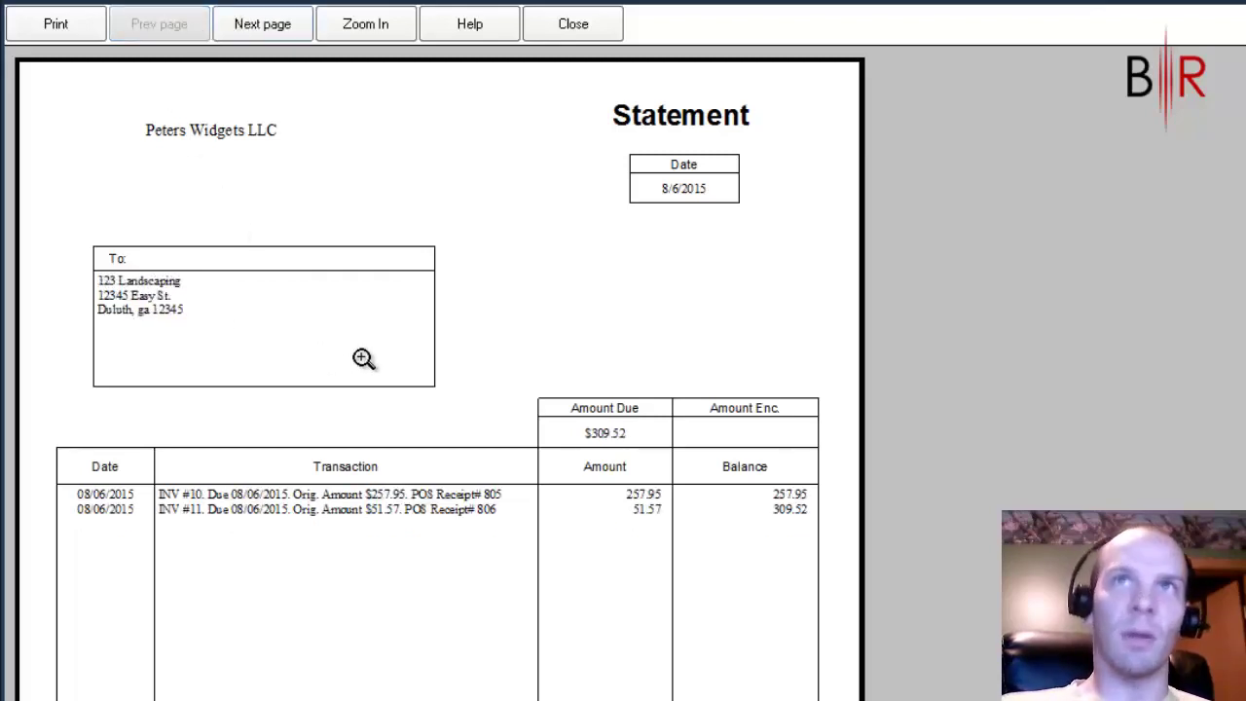
pyautogui.click(241, 39)
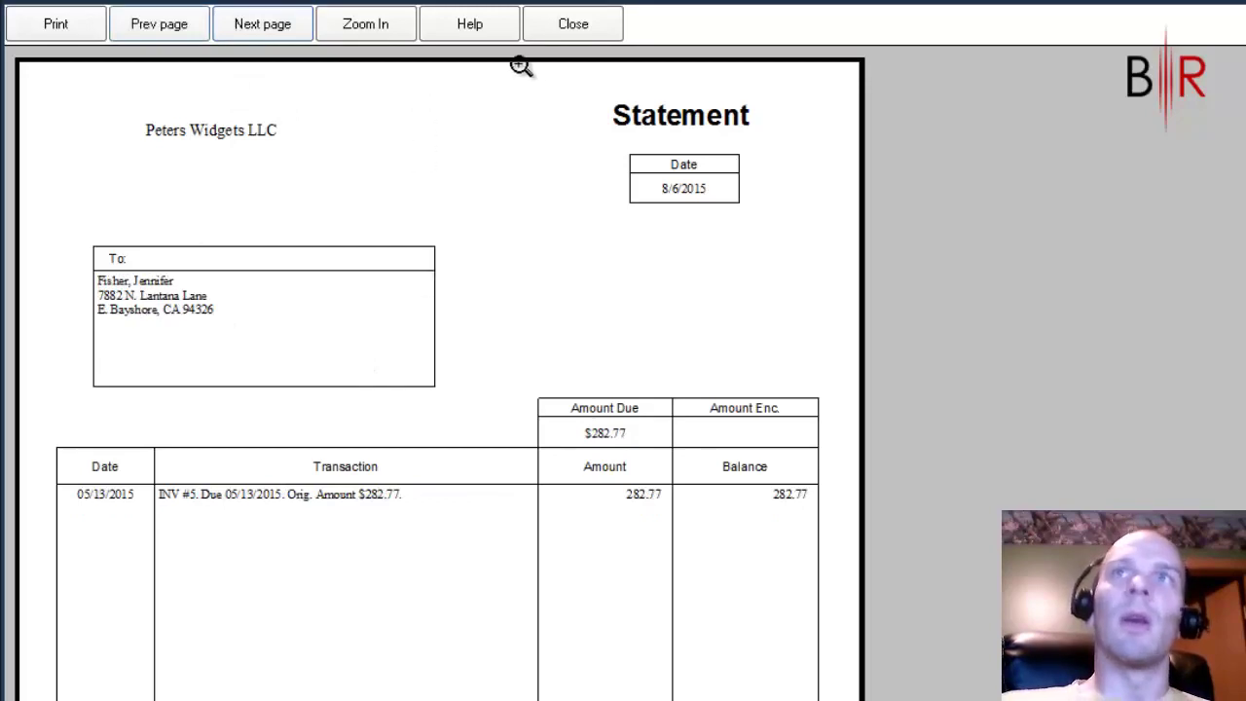
pyautogui.click(596, 39)
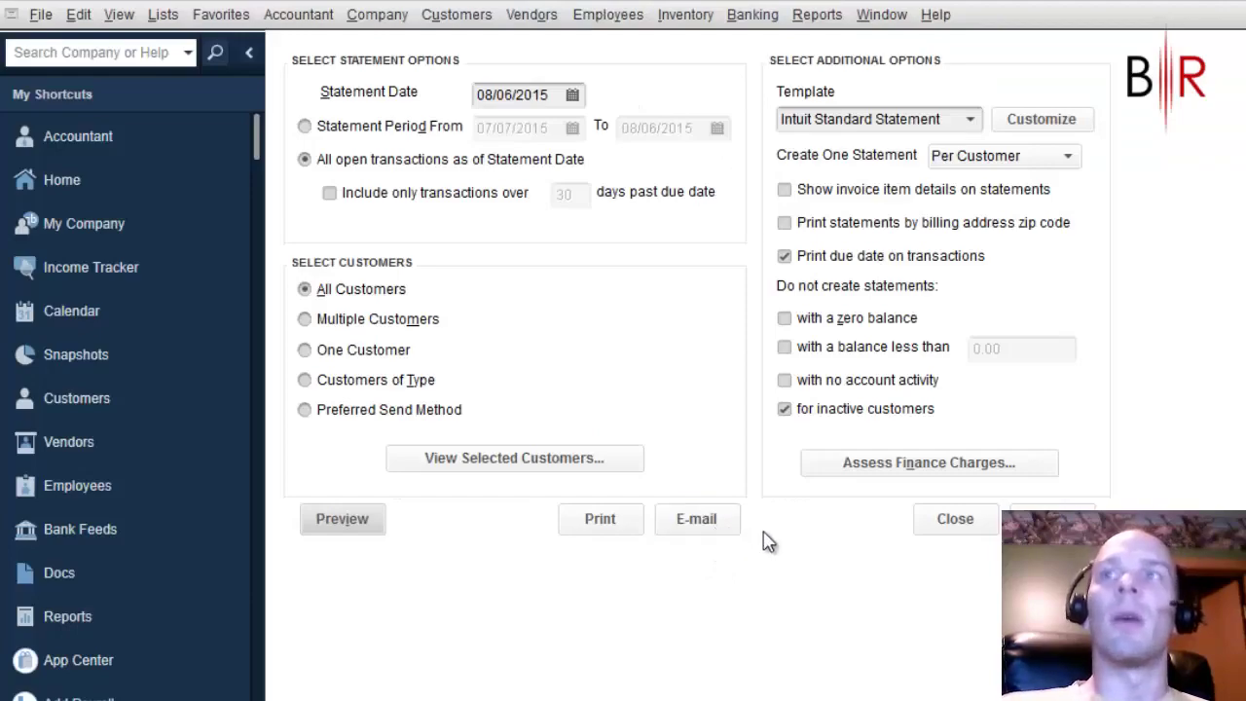
# Close the statement setup and, back in QuickBooks Point of Sale, dismiss the Financial Exchange update summary.
pyautogui.click(963, 533)
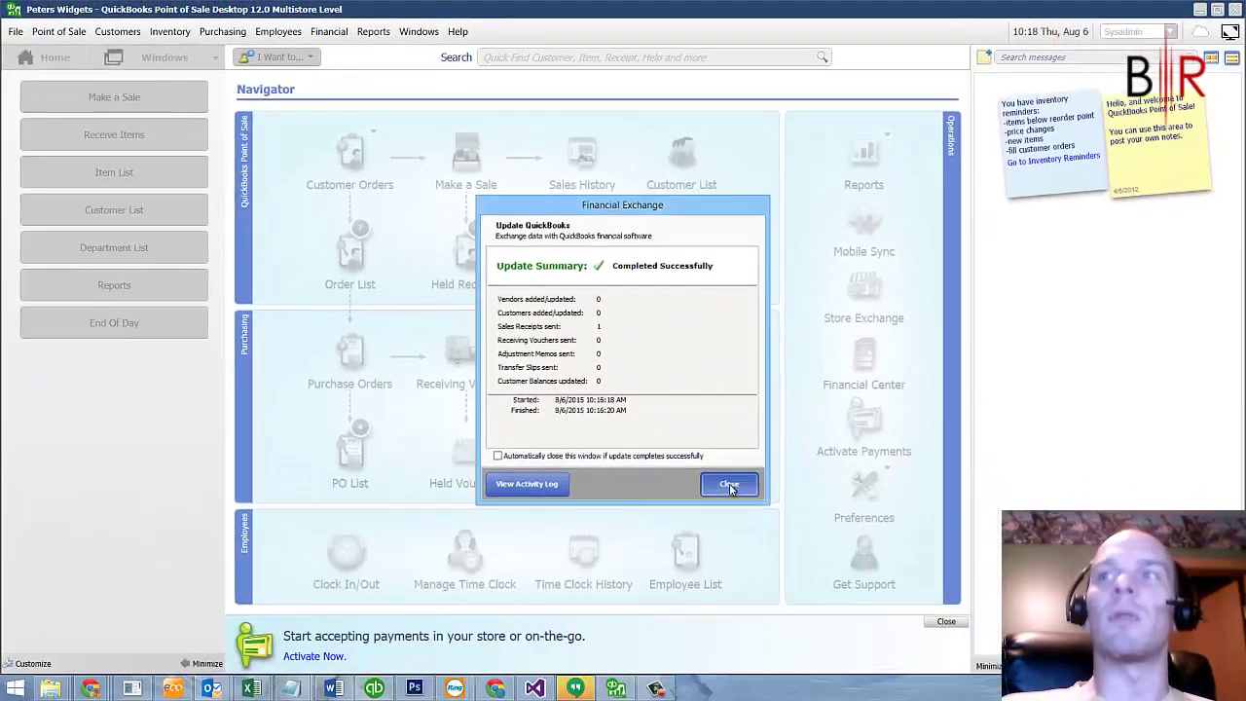
pyautogui.click(729, 485)
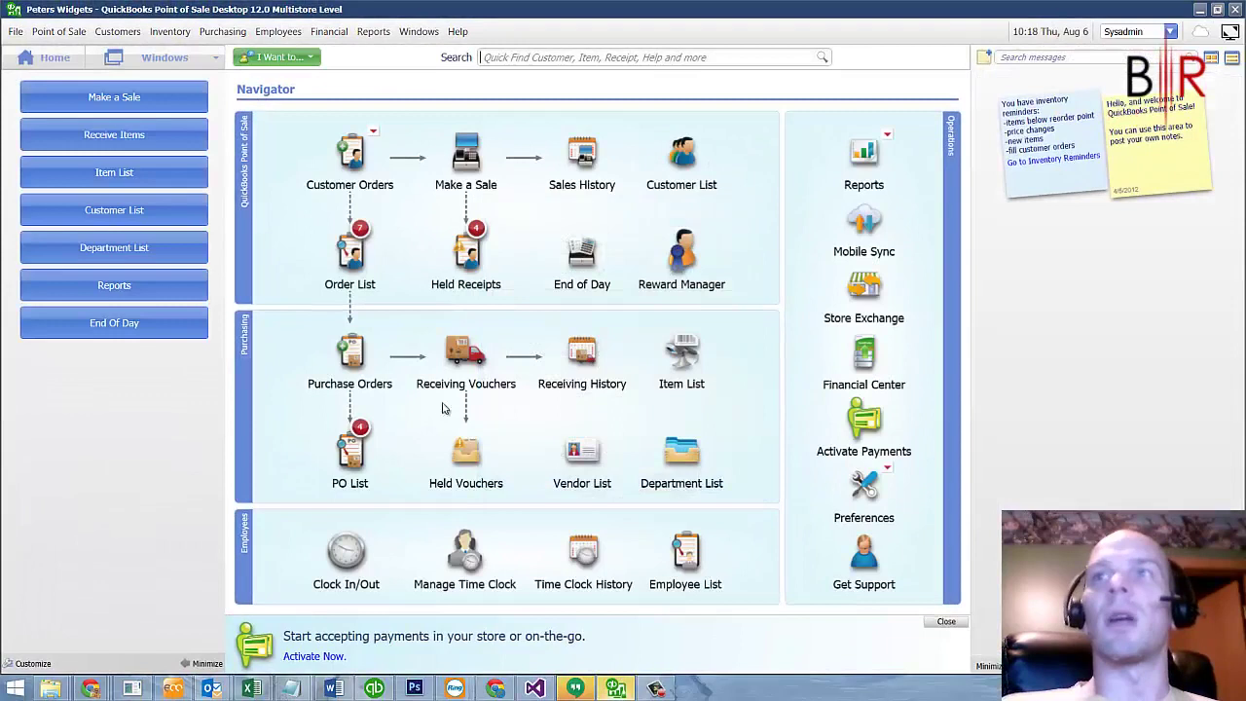